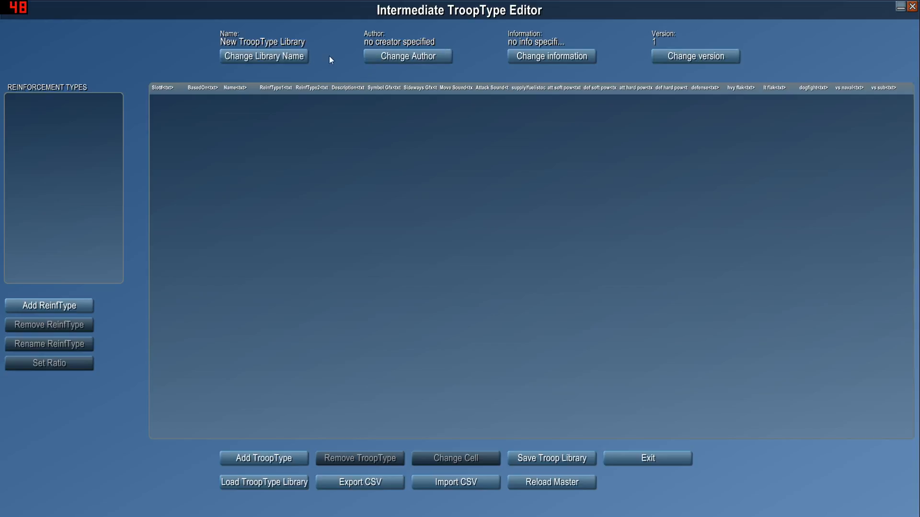
- Rename the troop type library to "Italian TroopType Library"
click(280, 60)
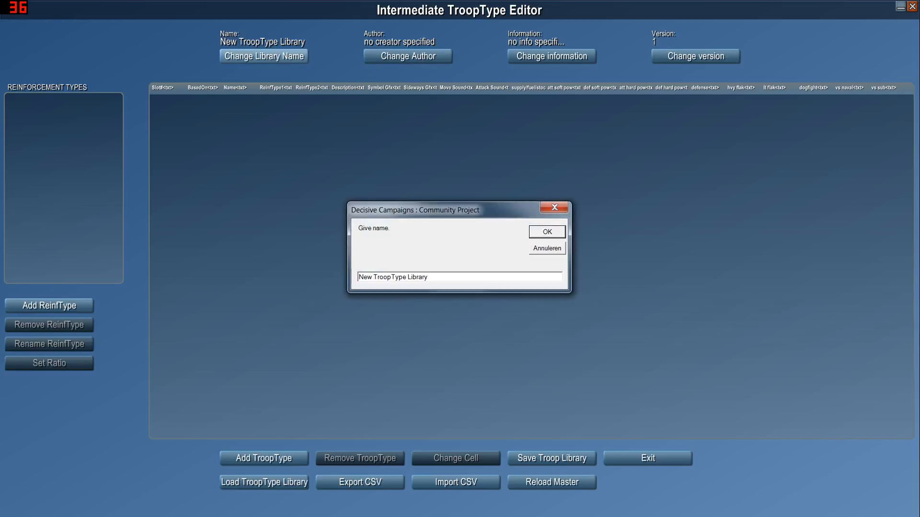
double_click(365, 277)
key(BackSpace)
text(Italian)
click(547, 232)
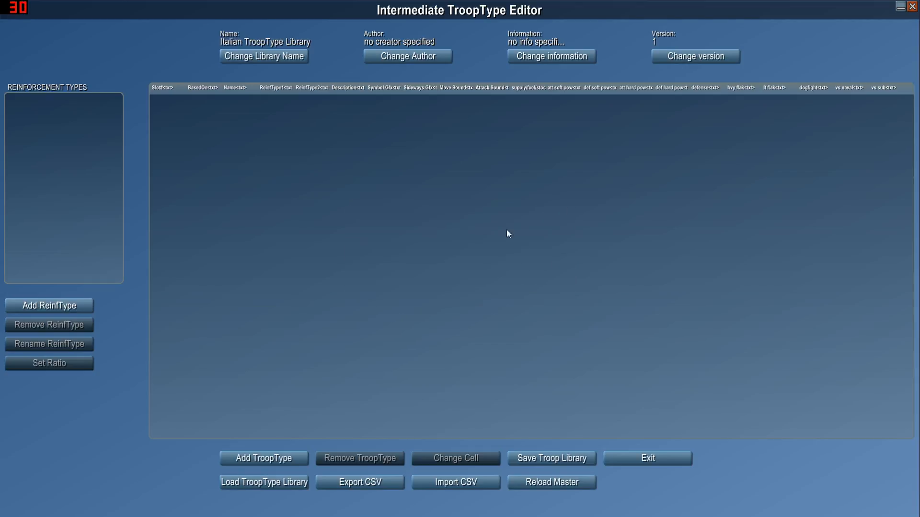
- Set the library's author to "VR"
click(410, 60)
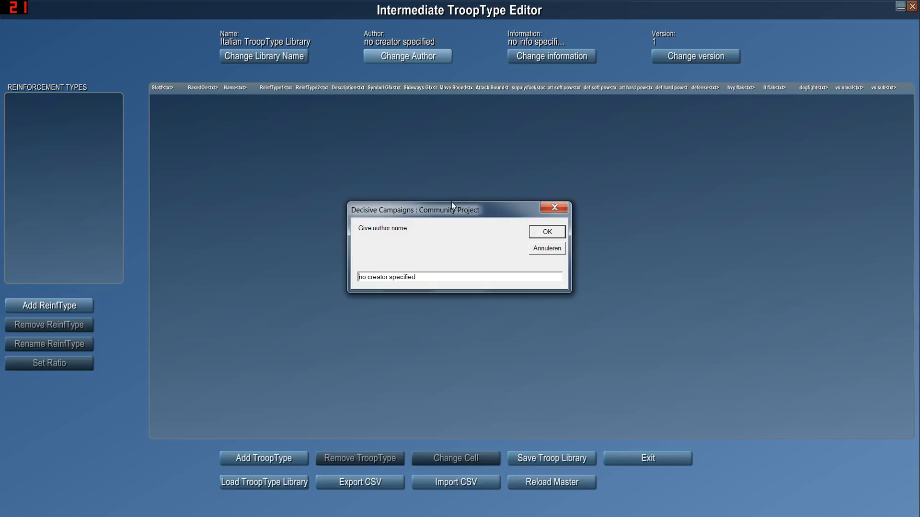
drag(414, 277, 308, 277)
text(VR)
click(540, 234)
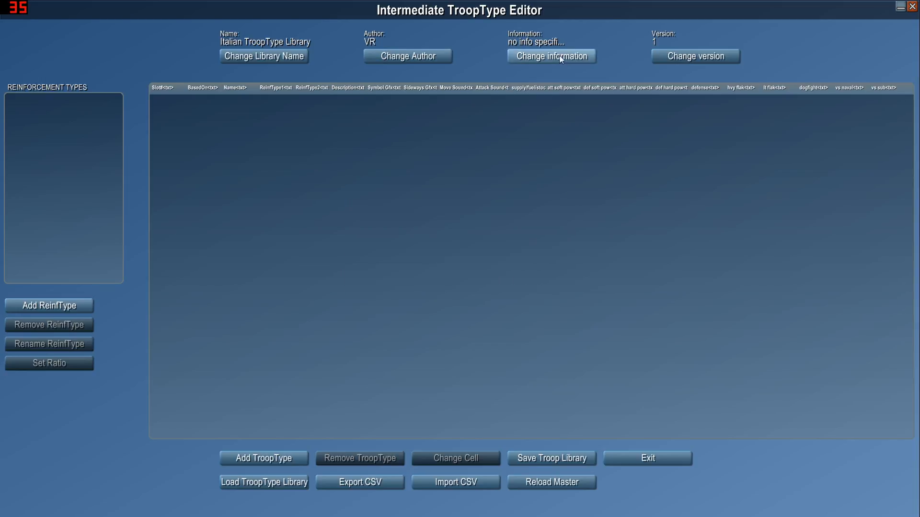
- Replace the library's information text with "bla bla"
click(554, 57)
drag(94, 68, 9, 67)
text(b)
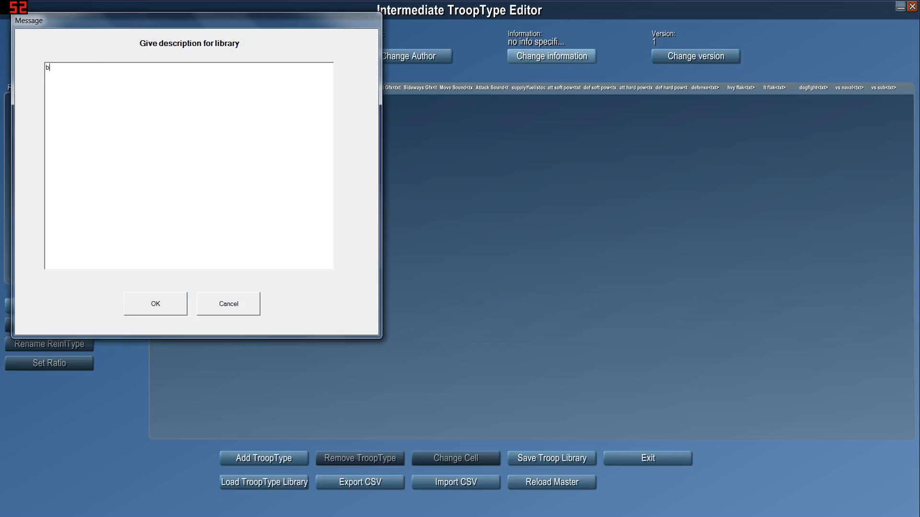
text(la bla)
click(167, 311)
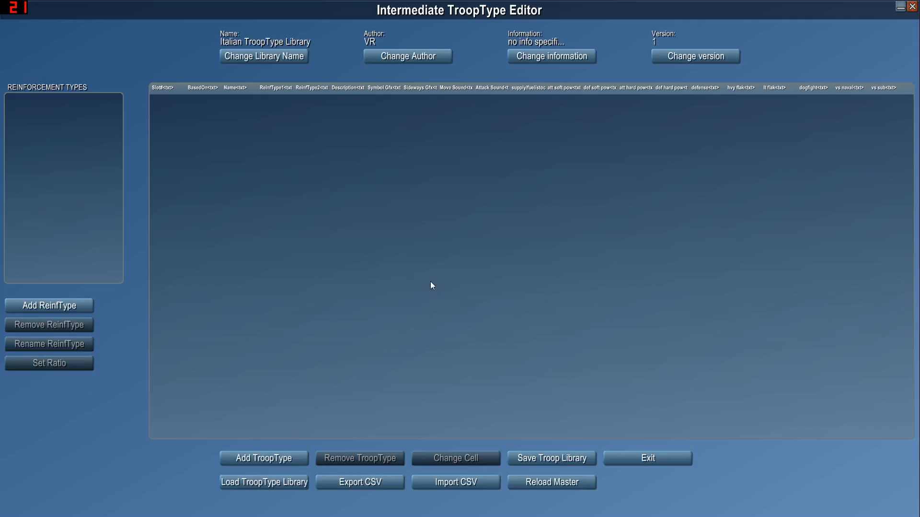
- Add a new troop type based on the Light Tank
click(268, 459)
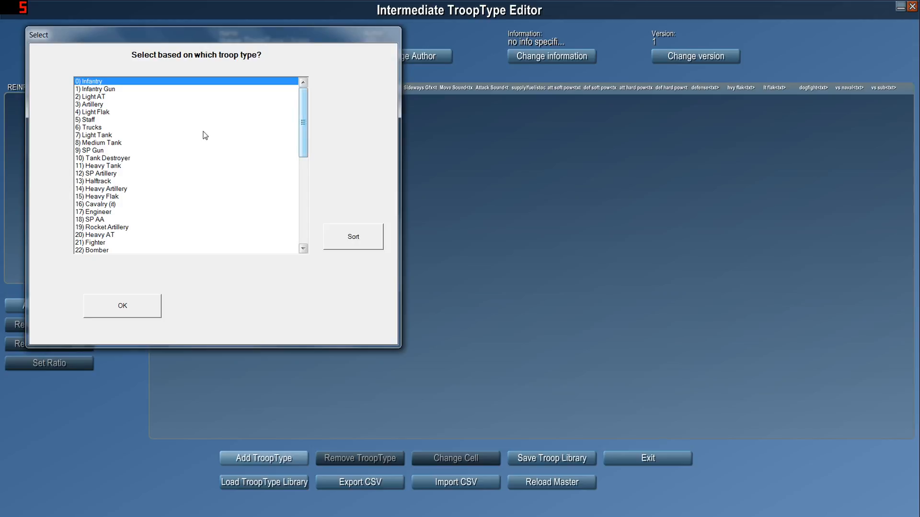
click(118, 135)
click(145, 305)
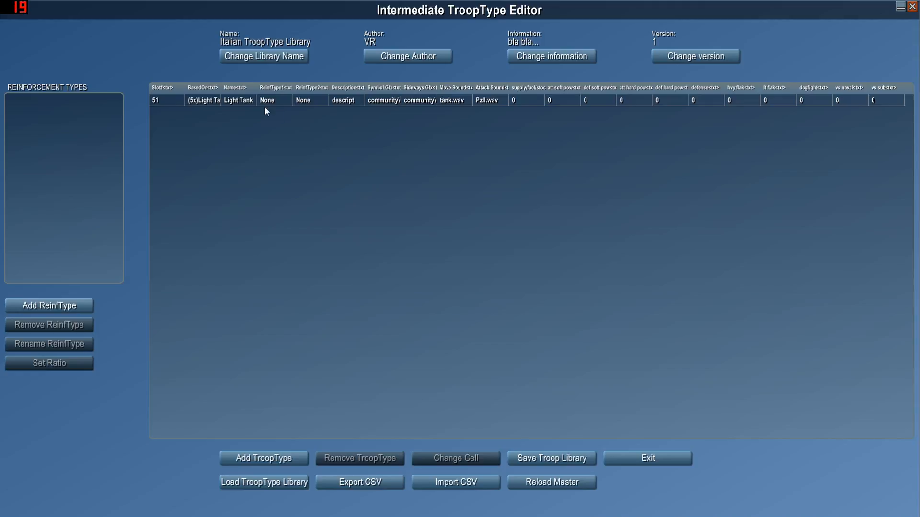
- Rename the new Light Tank troop type to "Semovente"
click(246, 102)
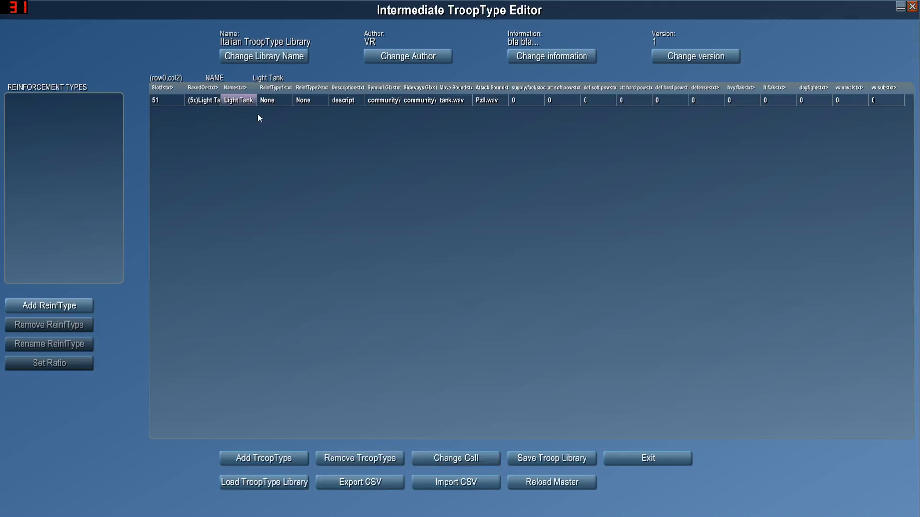
key(space)
drag(390, 277, 305, 278)
text(Semovente)
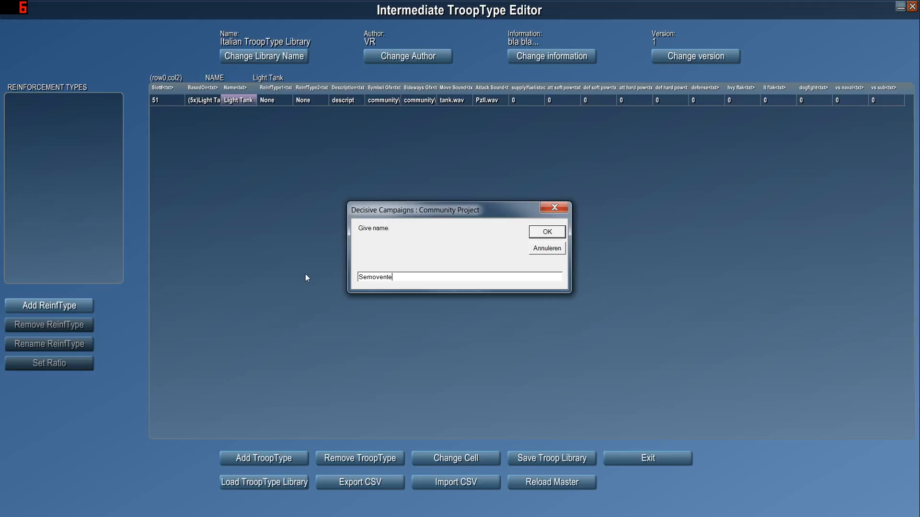
click(548, 231)
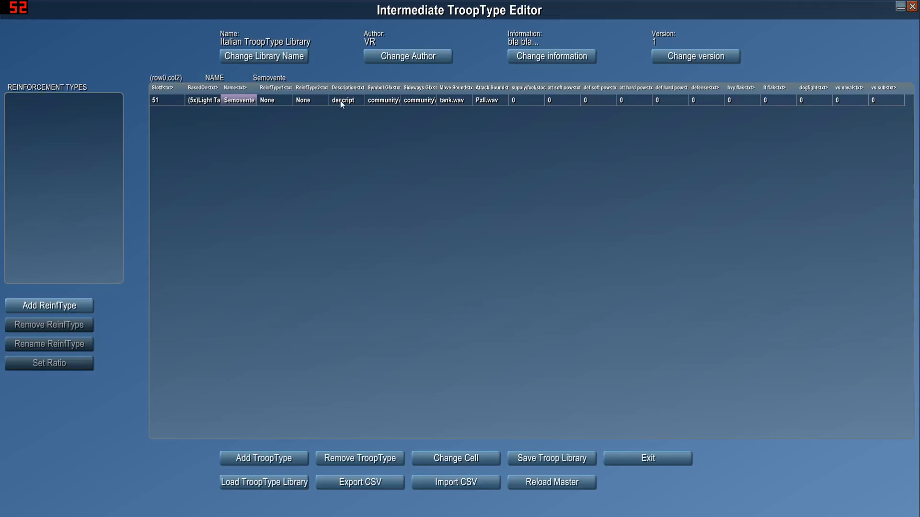
- Set the Semovente's sideways graphic to "Semovente 47.png" from the Eskubi folder inside the community graphics folder
click(382, 103)
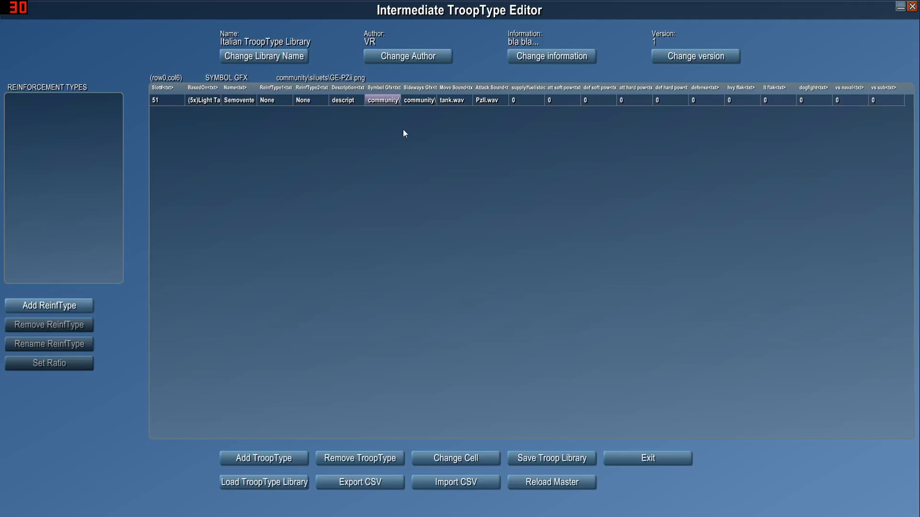
double_click(421, 101)
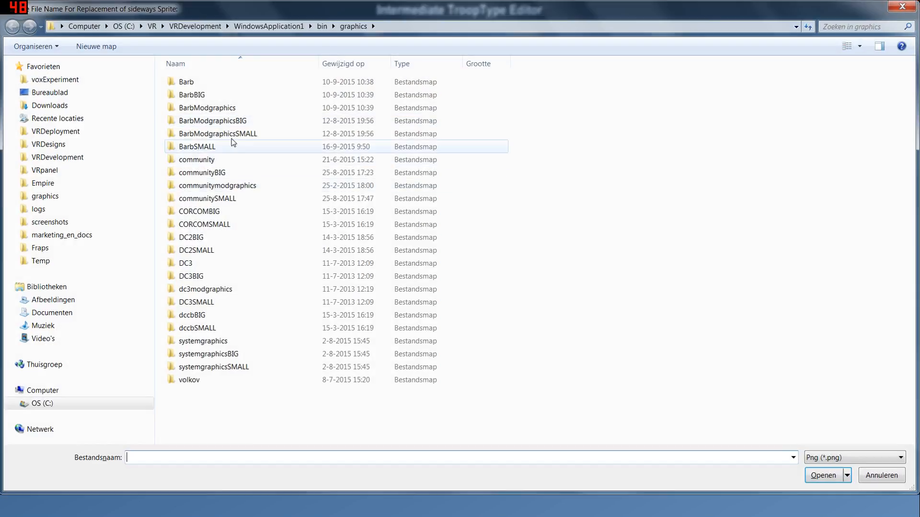
click(221, 163)
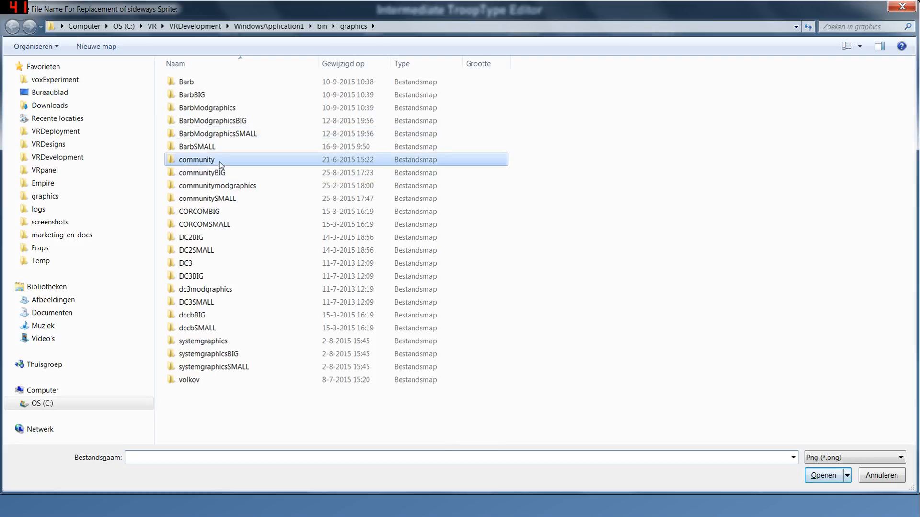
double_click(224, 164)
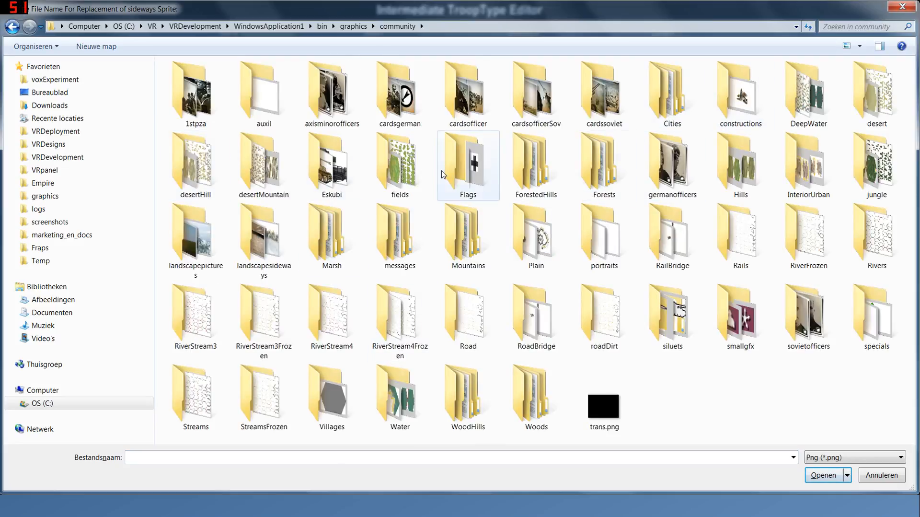
double_click(329, 168)
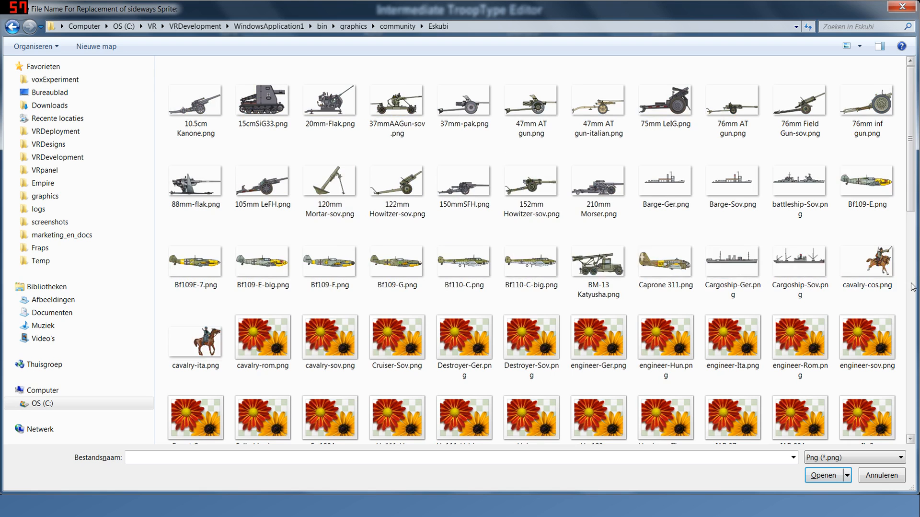
drag(913, 159, 913, 364)
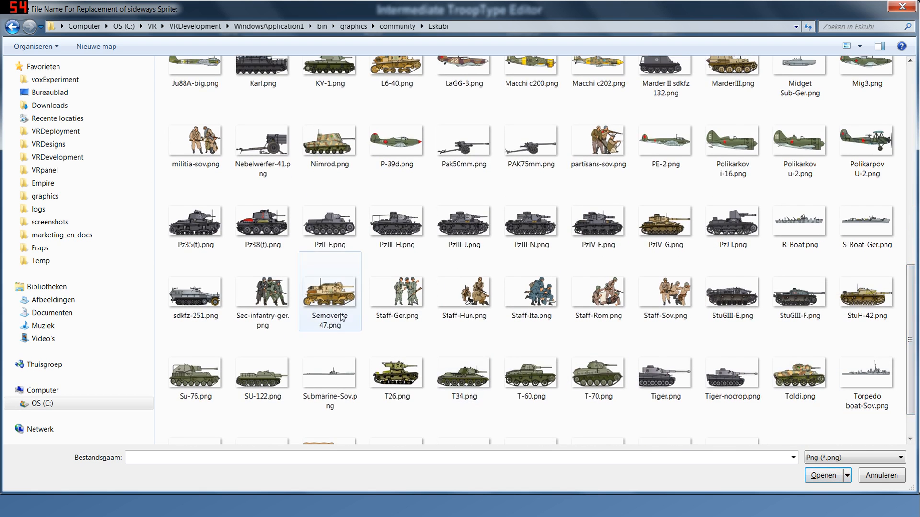
click(338, 290)
double_click(339, 290)
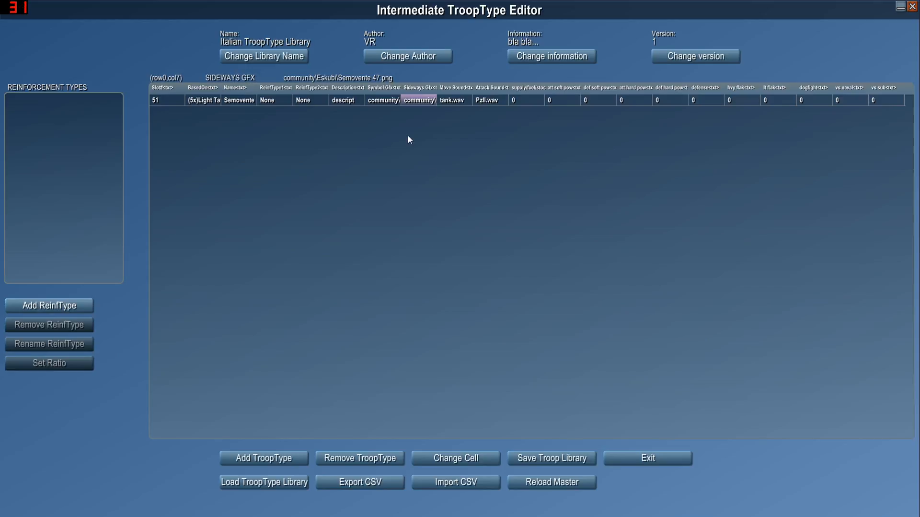
- Set the Semovente's symbol graphic to "GE-Semovente.png" from the siluets folder inside the community graphics folder
click(393, 101)
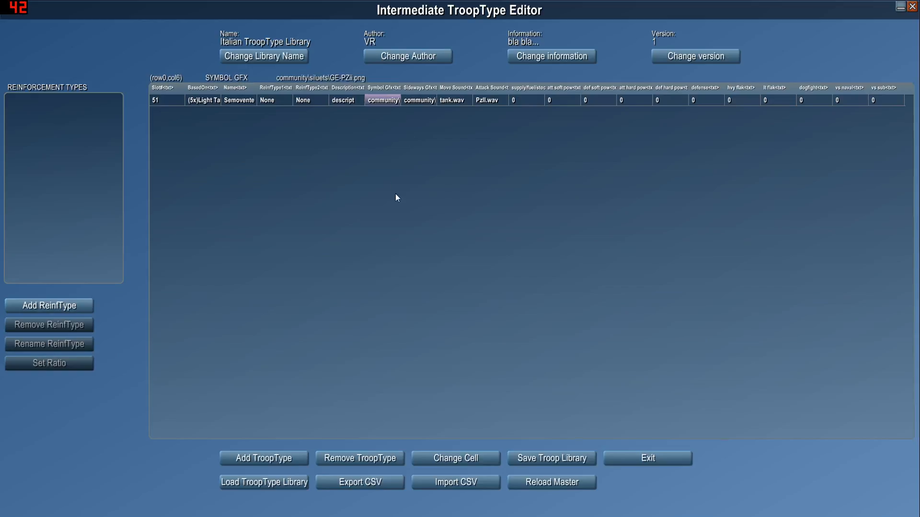
key(space)
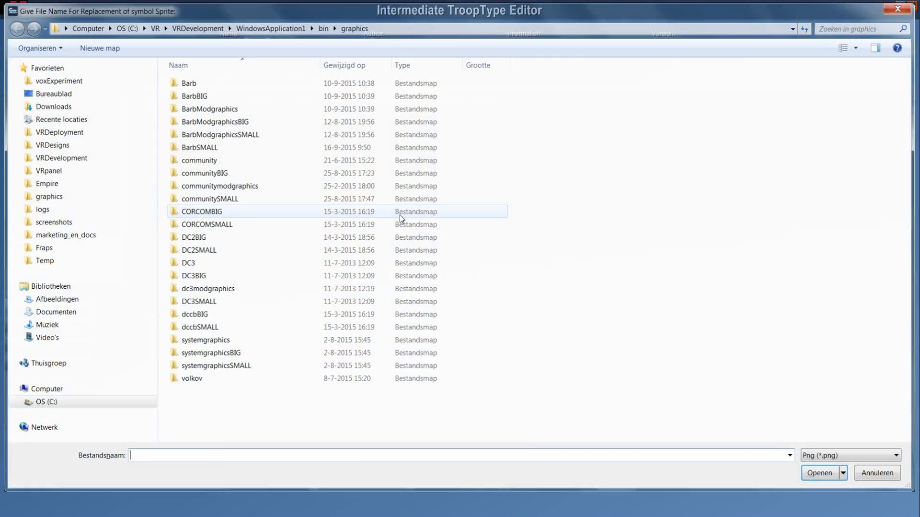
double_click(227, 164)
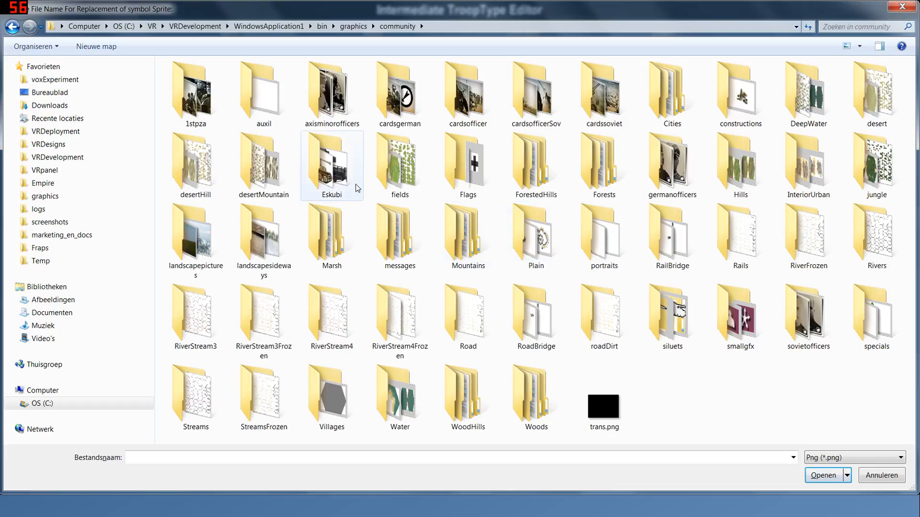
double_click(741, 316)
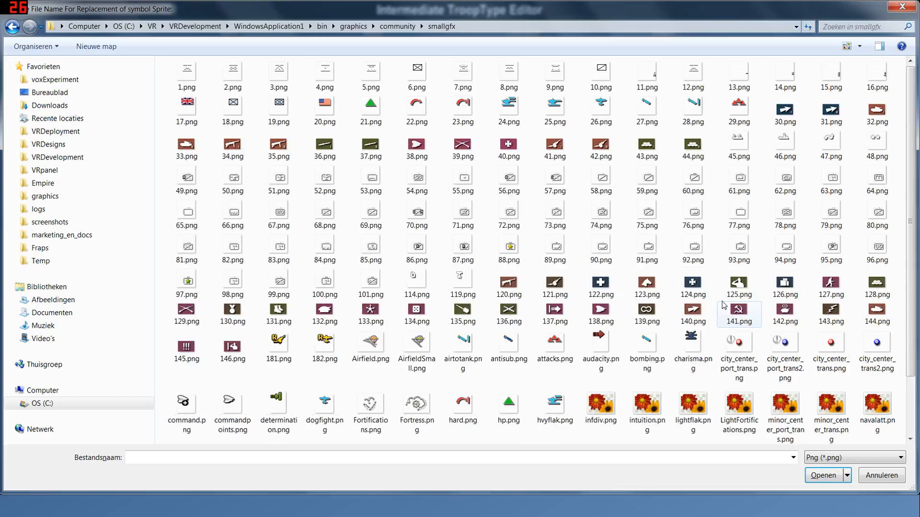
click(12, 27)
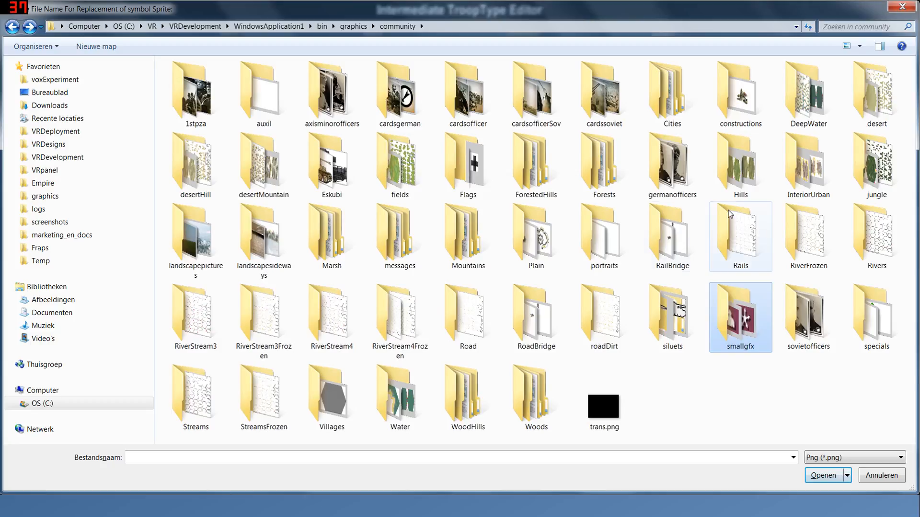
double_click(672, 312)
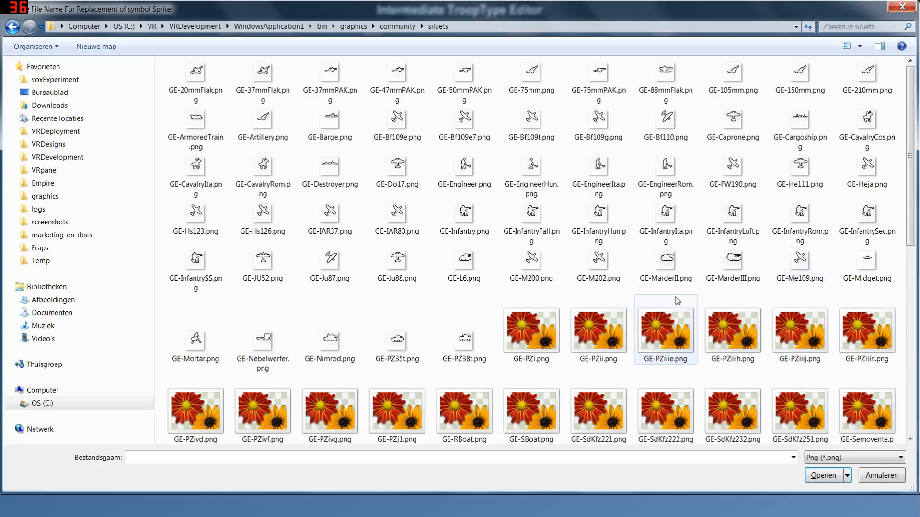
click(912, 331)
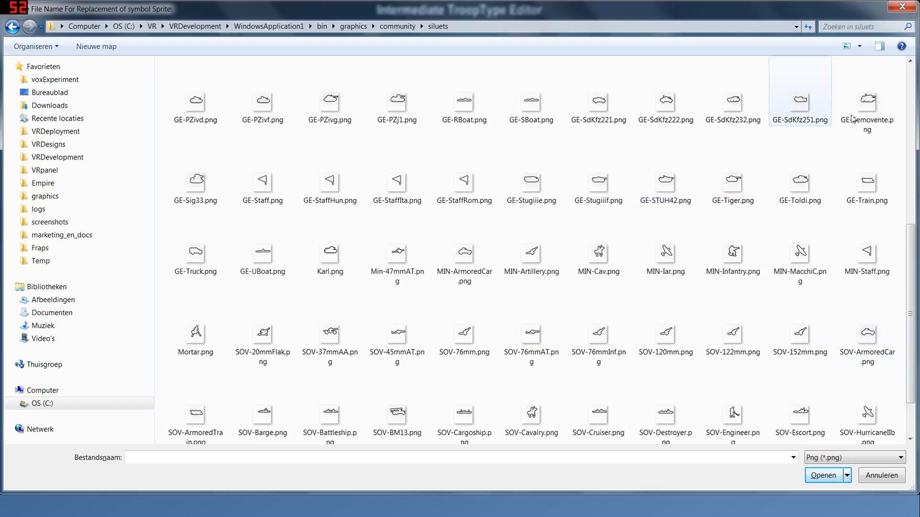
double_click(867, 101)
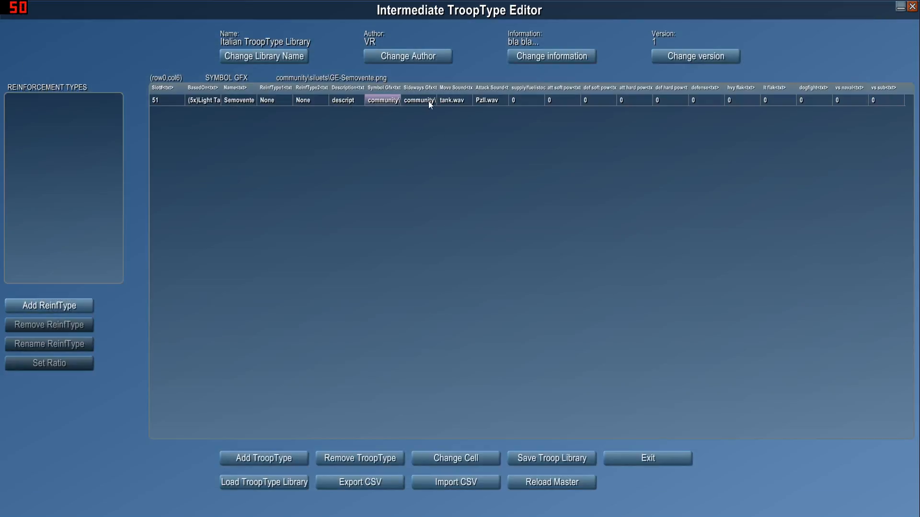
- Replace the Semovente's whole description with "Semovente was not that good a tank."
click(464, 101)
click(486, 101)
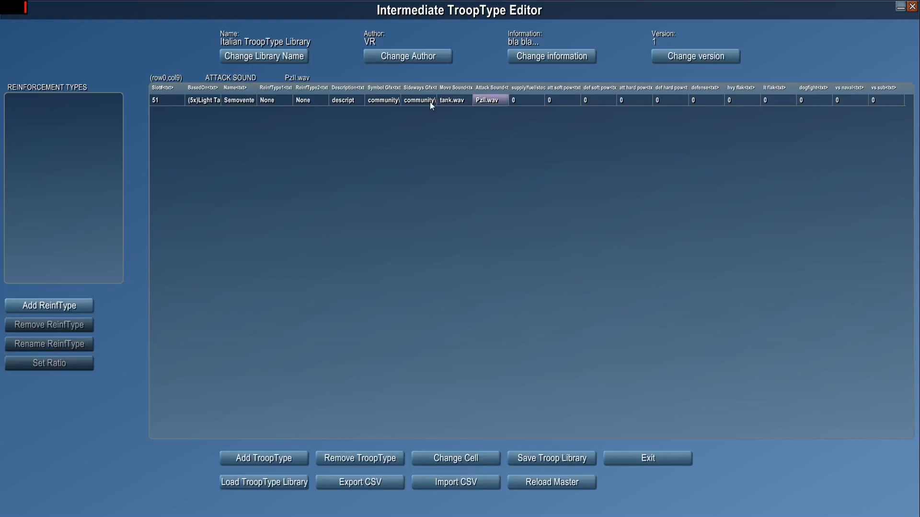
click(343, 101)
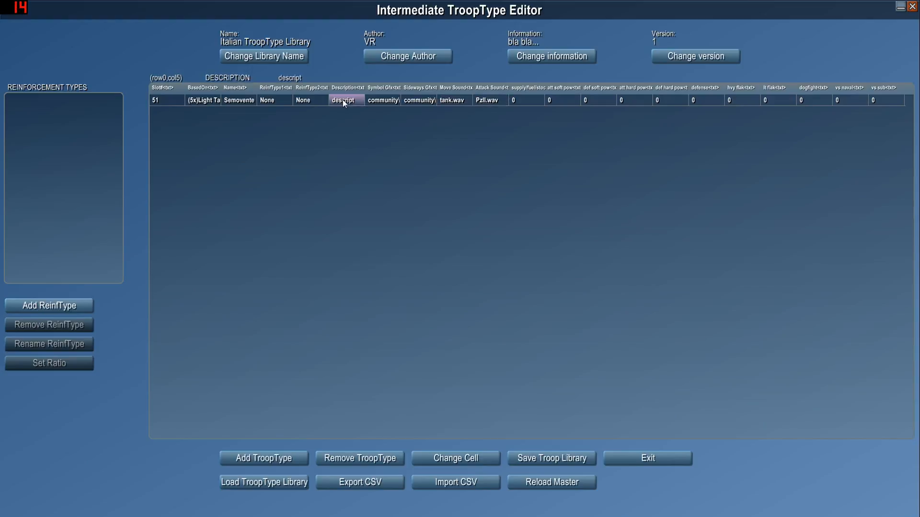
click(343, 103)
drag(193, 136, 2, 56)
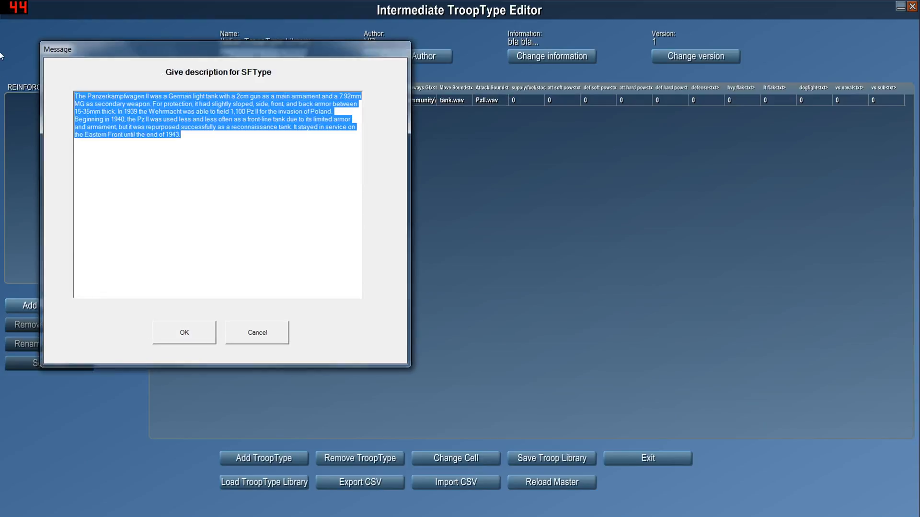
text(Semovente )
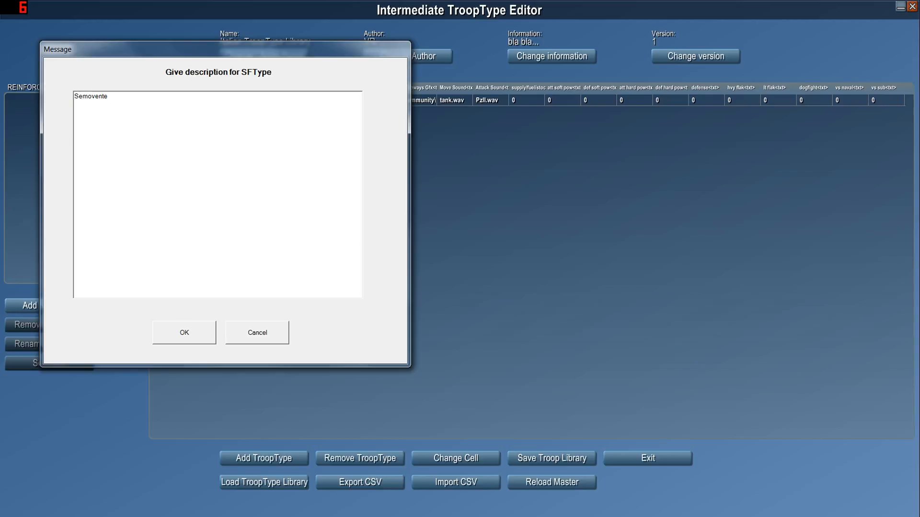
text(was not that good a tank.)
click(194, 338)
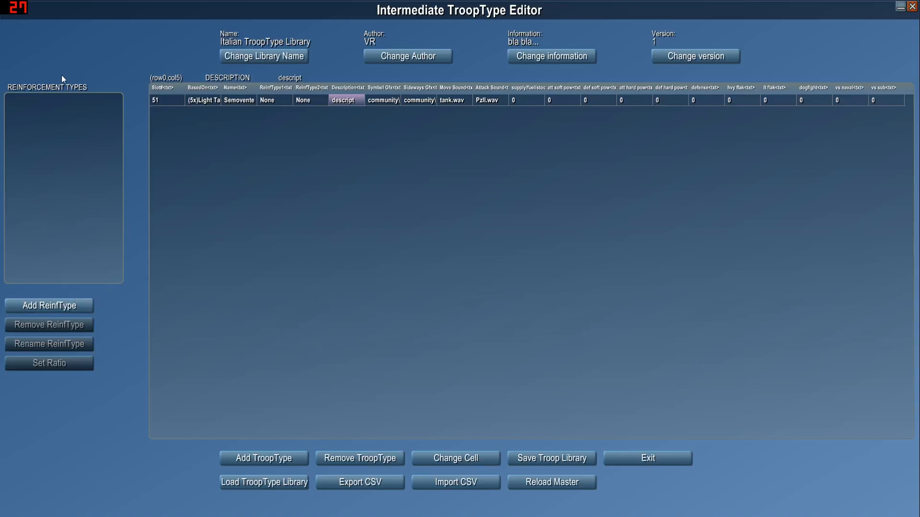
- Add a reinforcement type named "Italian Light Tank"
click(70, 309)
text(I)
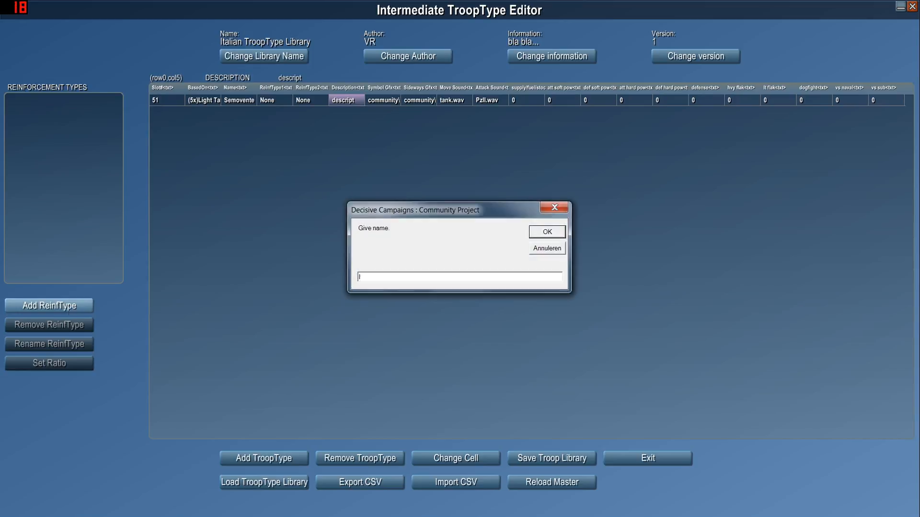
text(talian Light Tank)
click(547, 232)
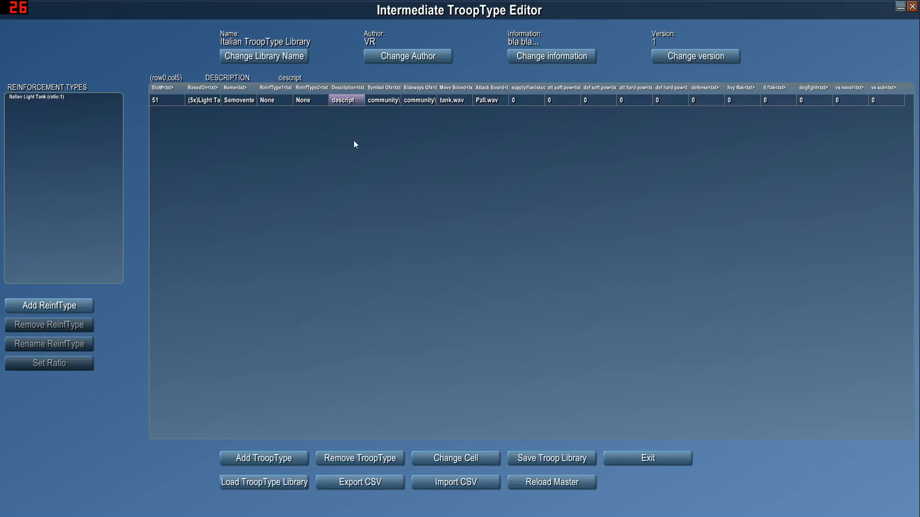
- Assign the Italian Light Tank reinforcement type to the Semovente as its ReinfType1
click(280, 104)
double_click(281, 104)
click(153, 117)
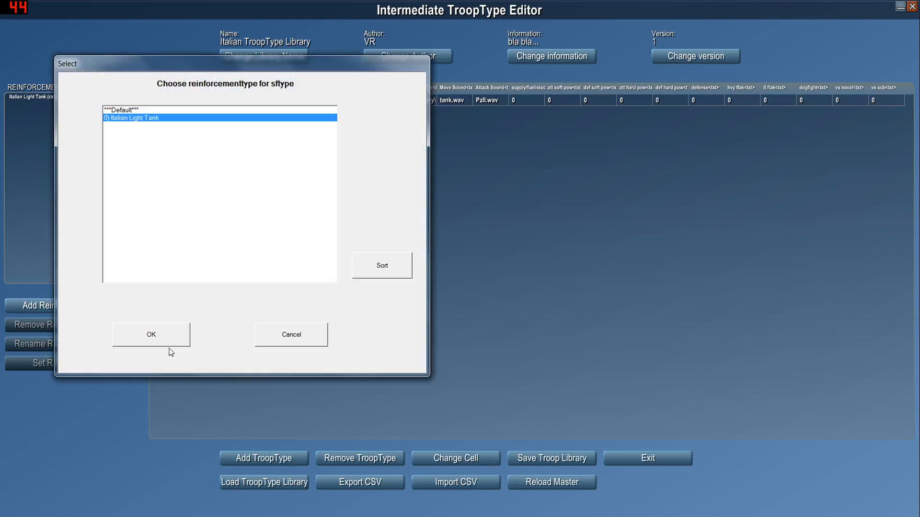
click(150, 332)
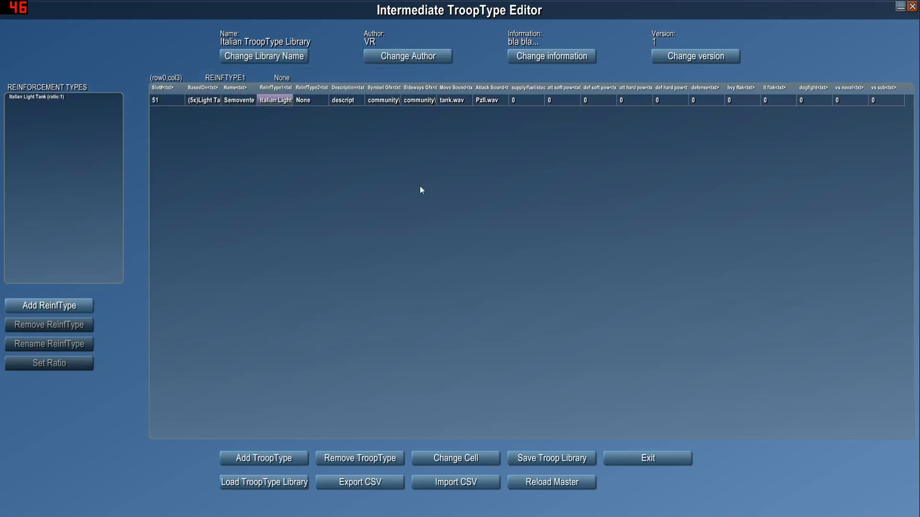
- Set the Semovente's supply/fuel/stockpile modifier to 100
double_click(527, 99)
text(100)
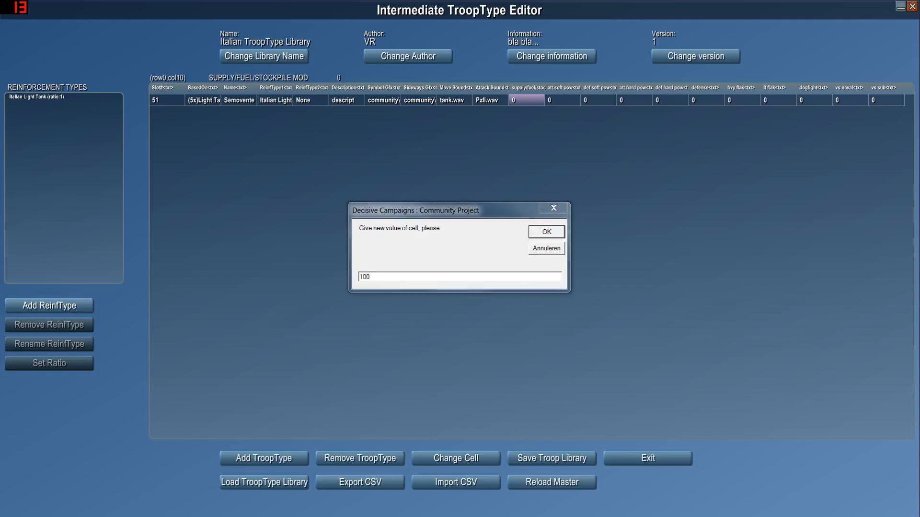
key(Return)
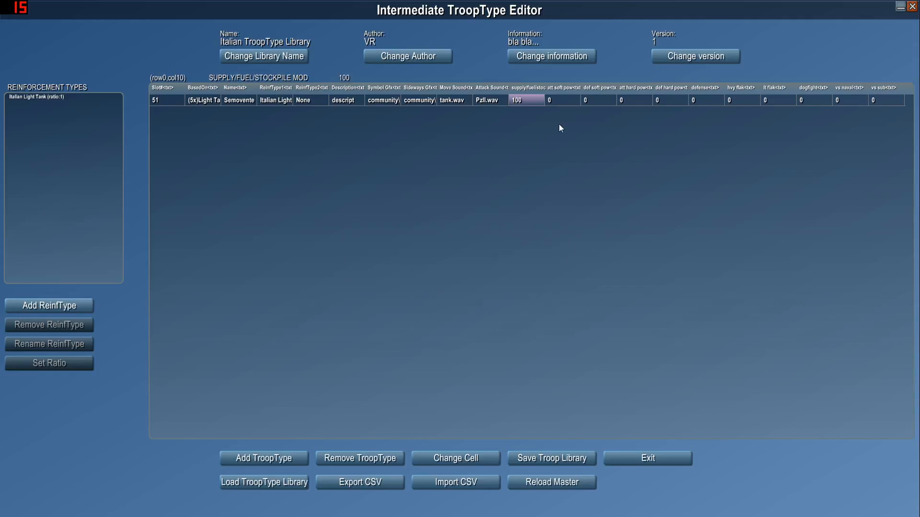
click(565, 99)
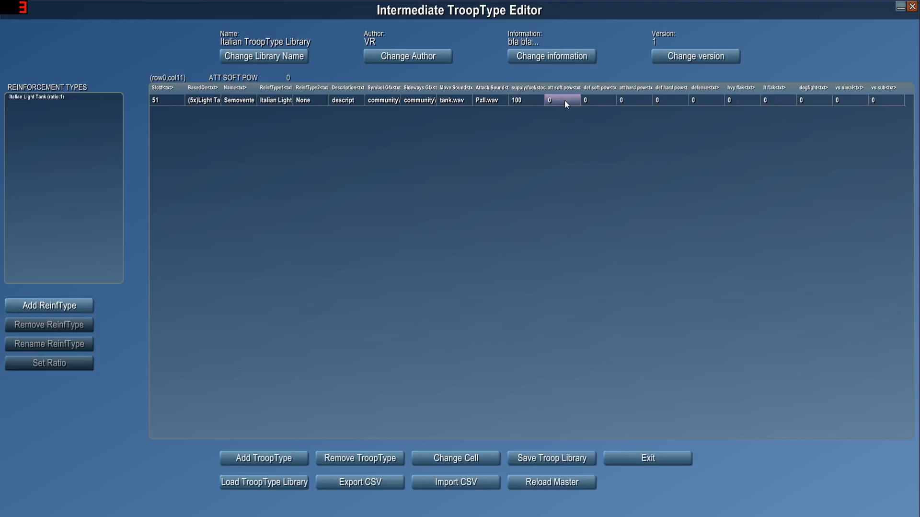
click(533, 101)
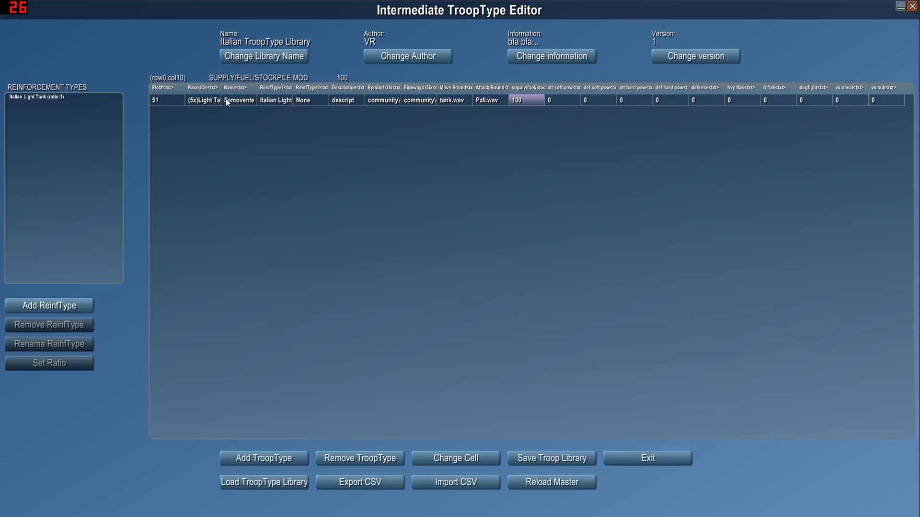
click(211, 103)
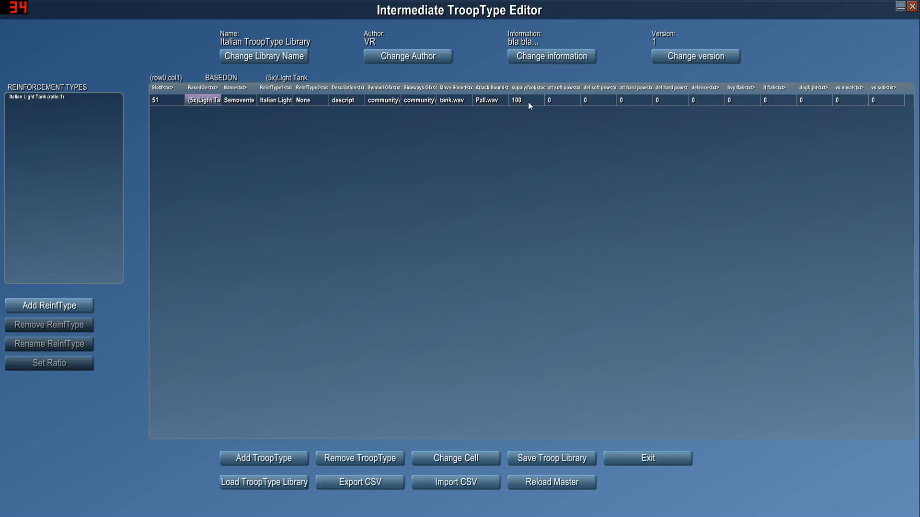
click(528, 101)
click(221, 101)
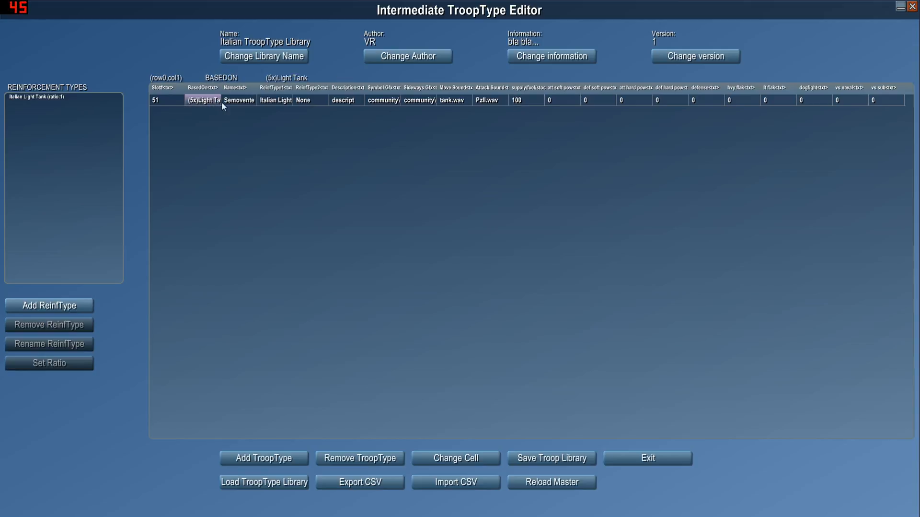
click(524, 101)
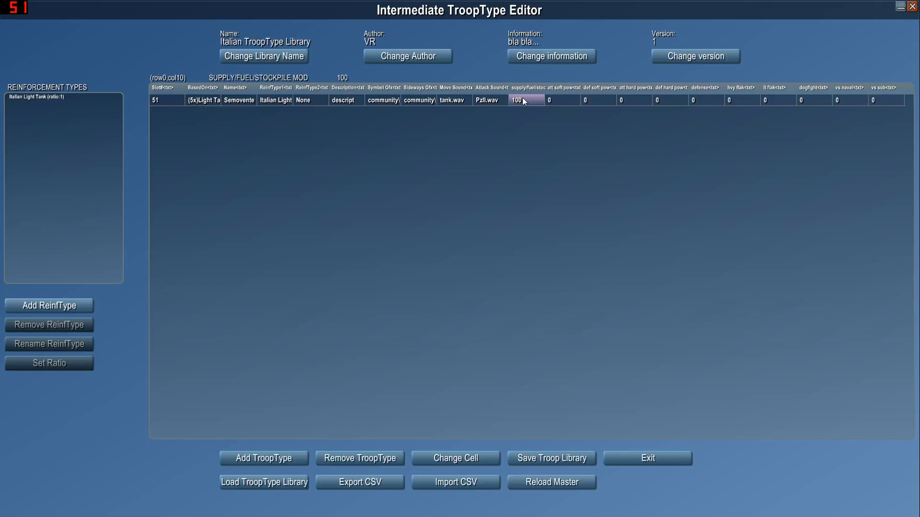
click(565, 102)
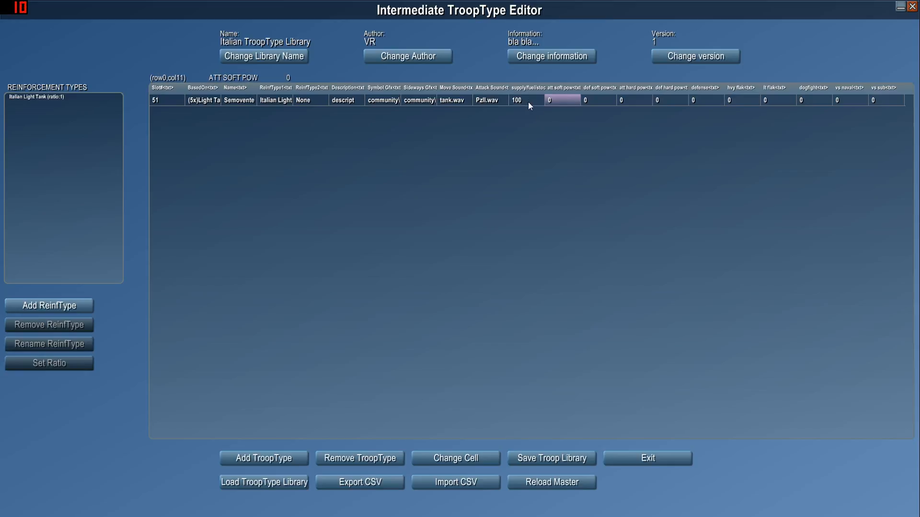
- Try to set the Semovente's attack soft power to 60, and again to 50
double_click(555, 107)
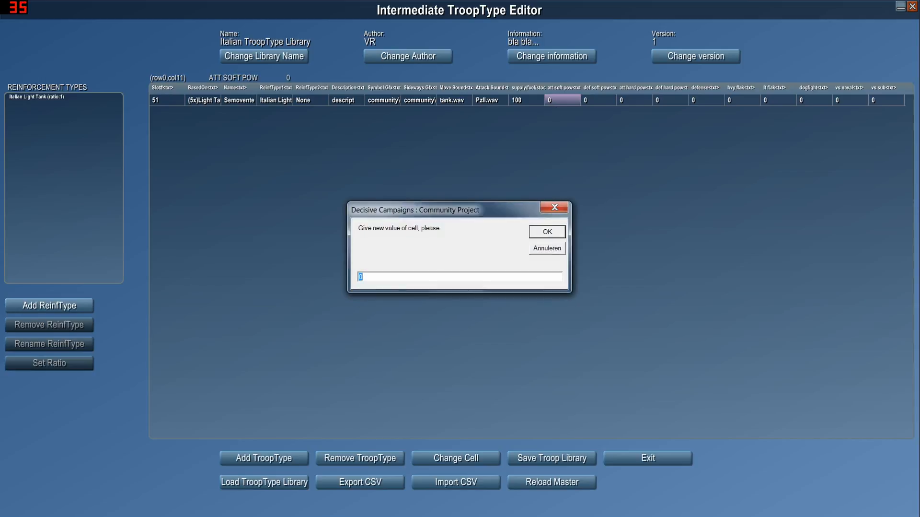
text(60)
key(Return)
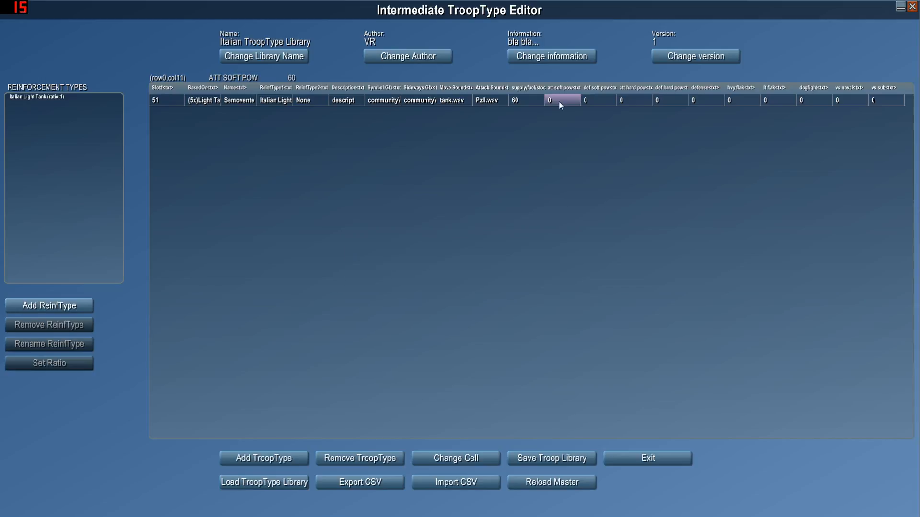
double_click(571, 101)
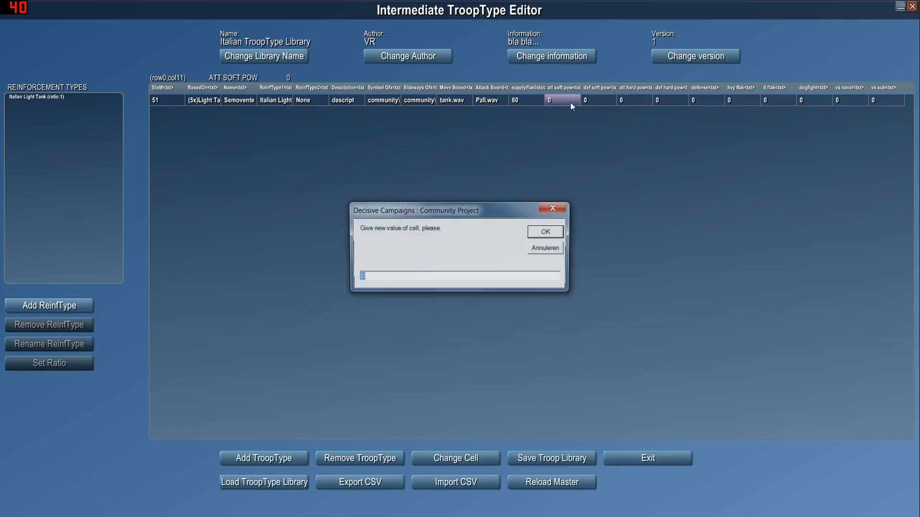
text(50)
key(Return)
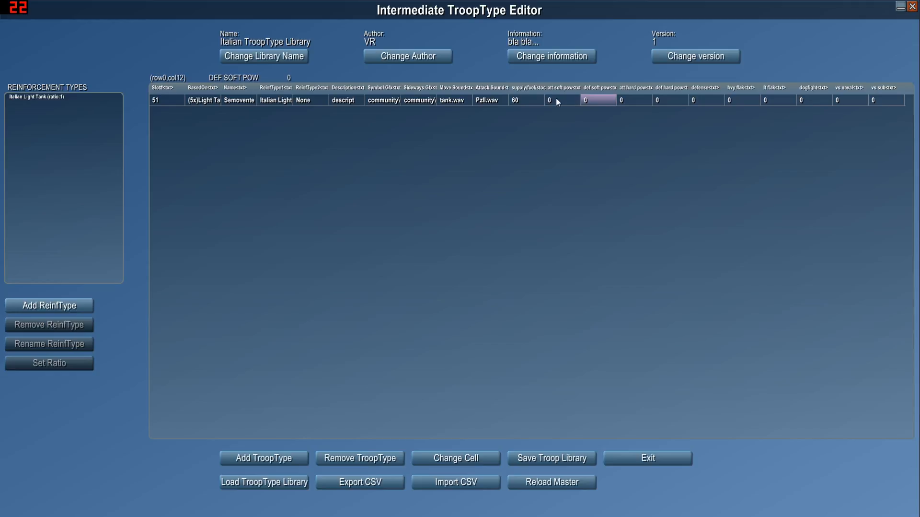
- Set the Semovente's supply/fuel/stockpile modifier back to 100 and its attack soft power to 60
double_click(530, 102)
text(100)
key(Return)
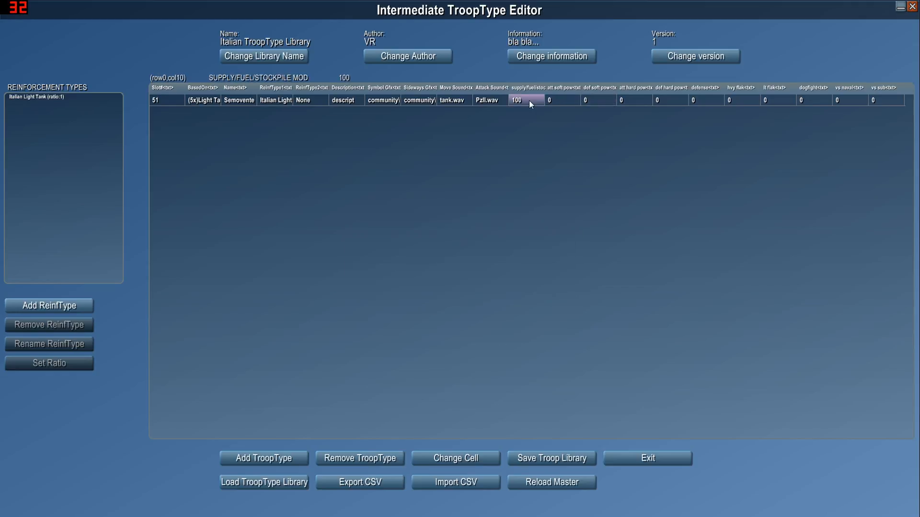
key(Return)
text(60)
key(Return)
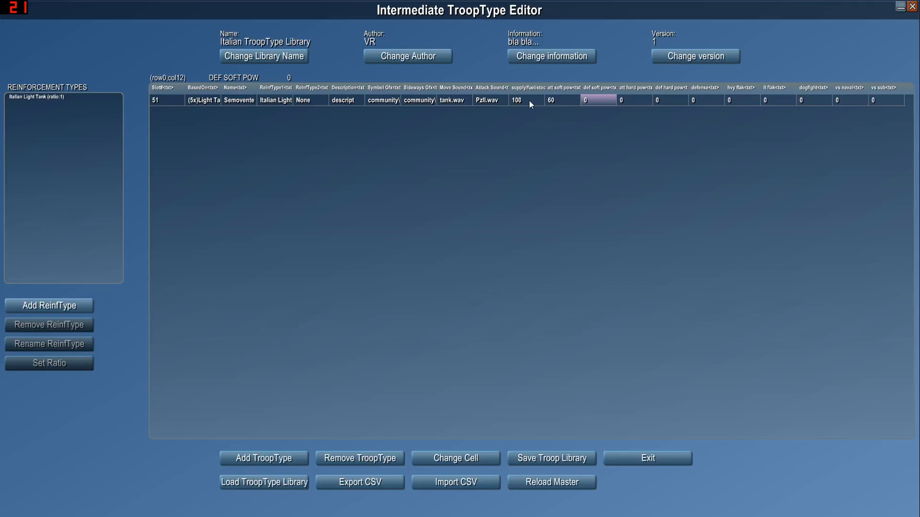
- Set the Semovente's defense soft power to 30 and its attack hard power to 35
key(Return)
text(30)
key(Return)
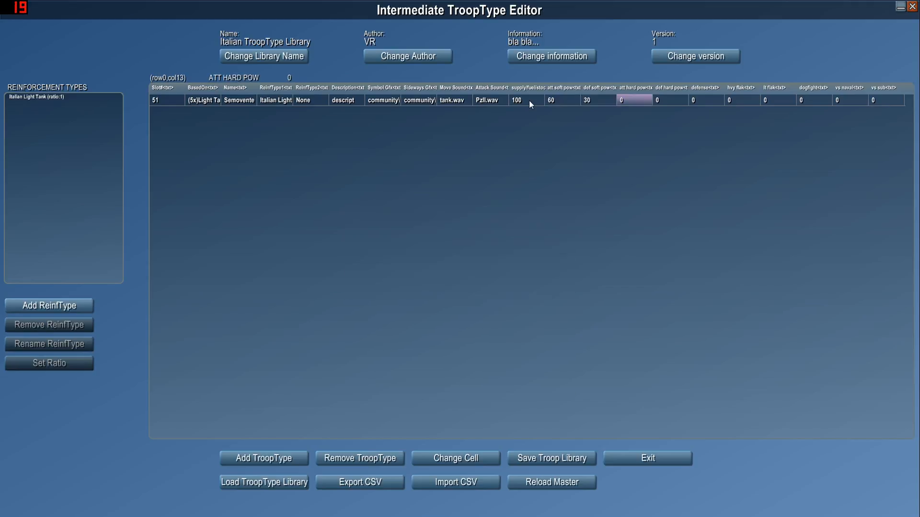
key(Return)
text(35)
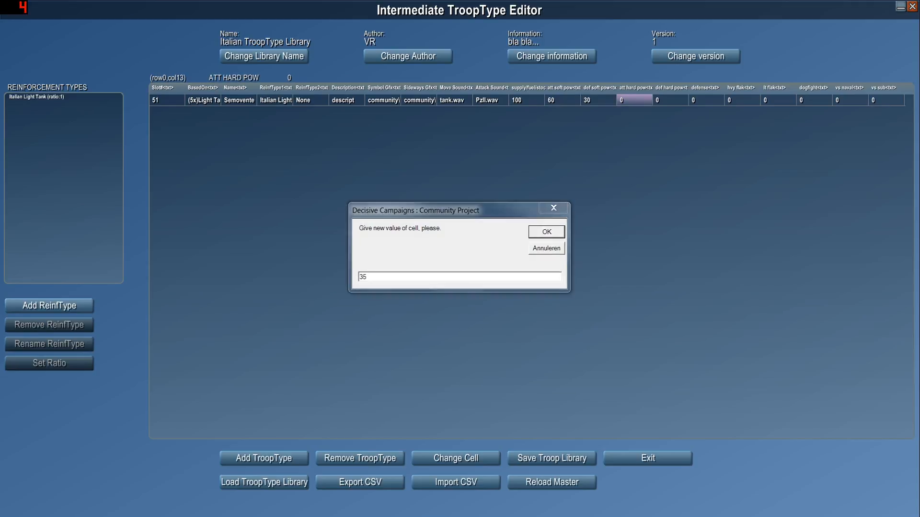
key(Return)
- Set the Semovente's defense hard power to 25 and its defense value to 120
key(Return)
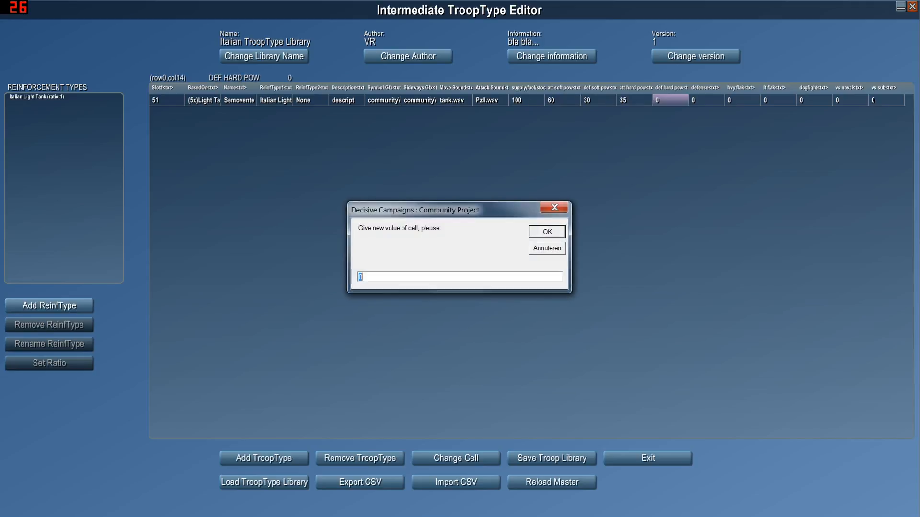
text(25)
key(Return)
key(Return)
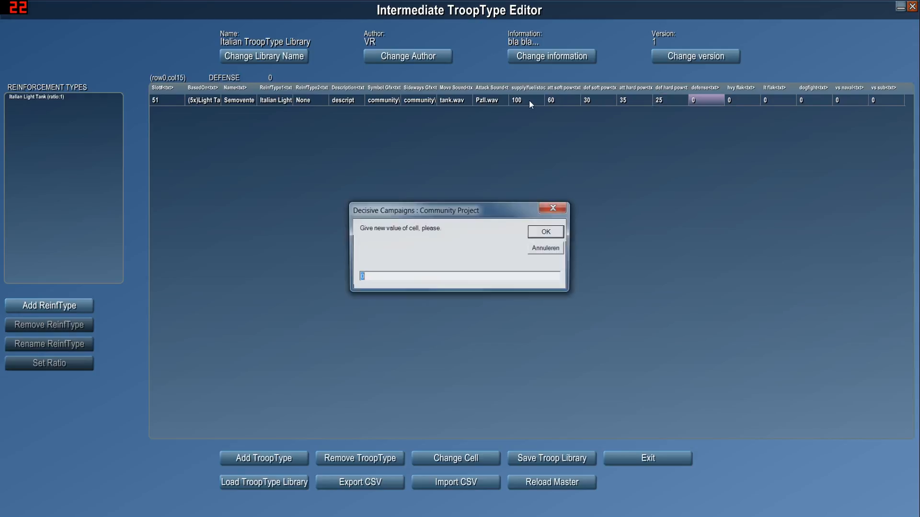
text(120)
key(Return)
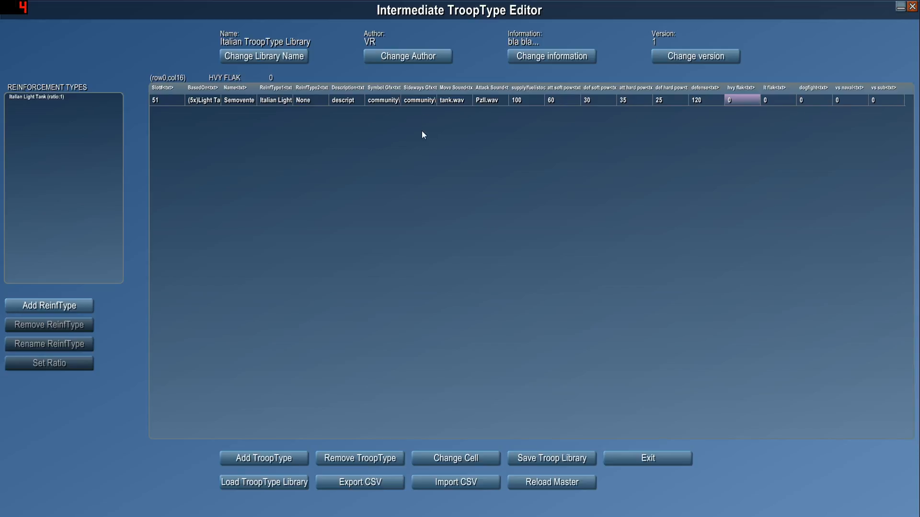
- Save the troop library over the existing VRItalianTroops.dcxtroops file in the communityscenarios folder
click(554, 458)
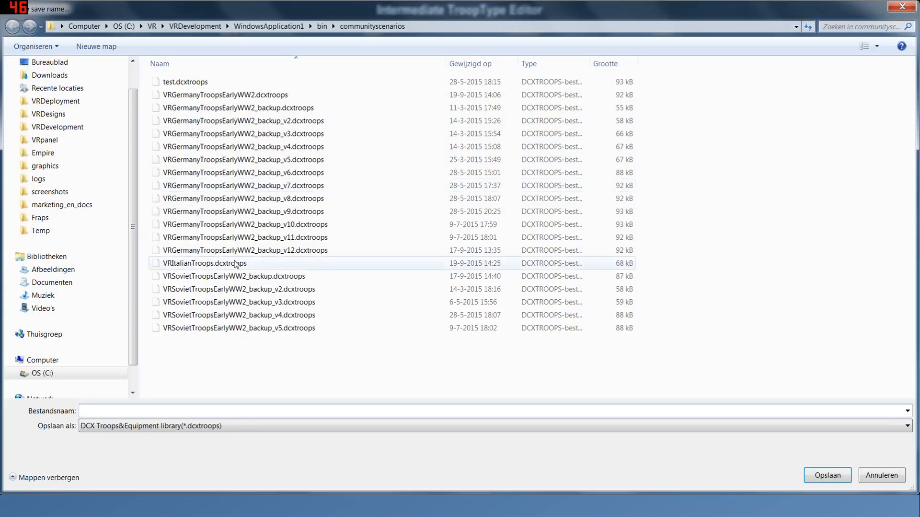
double_click(217, 264)
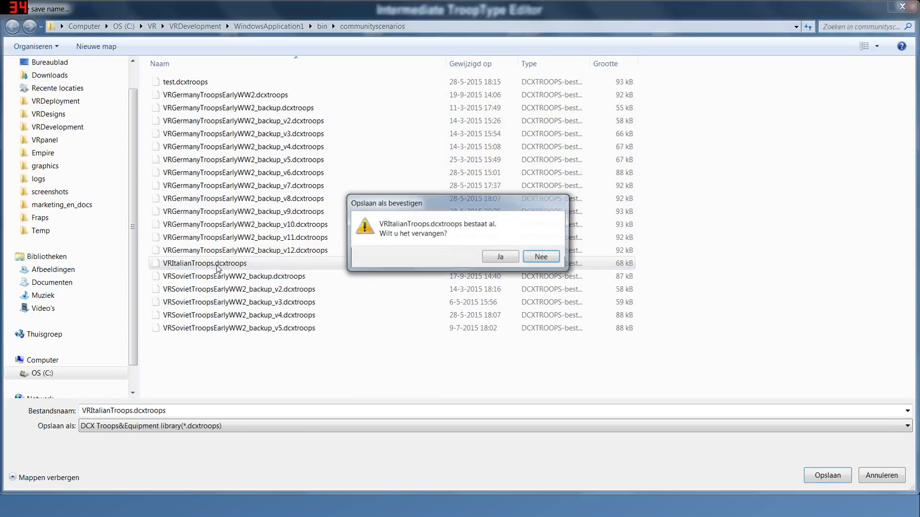
click(500, 258)
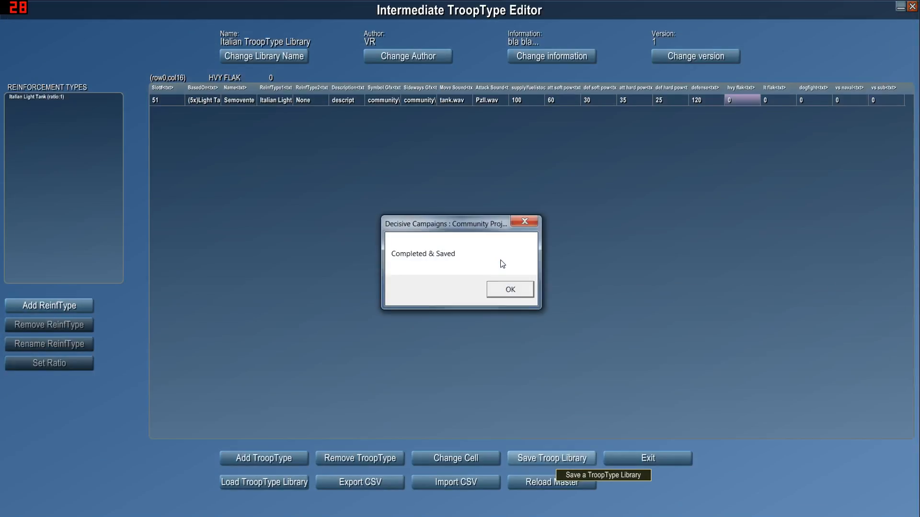
click(496, 286)
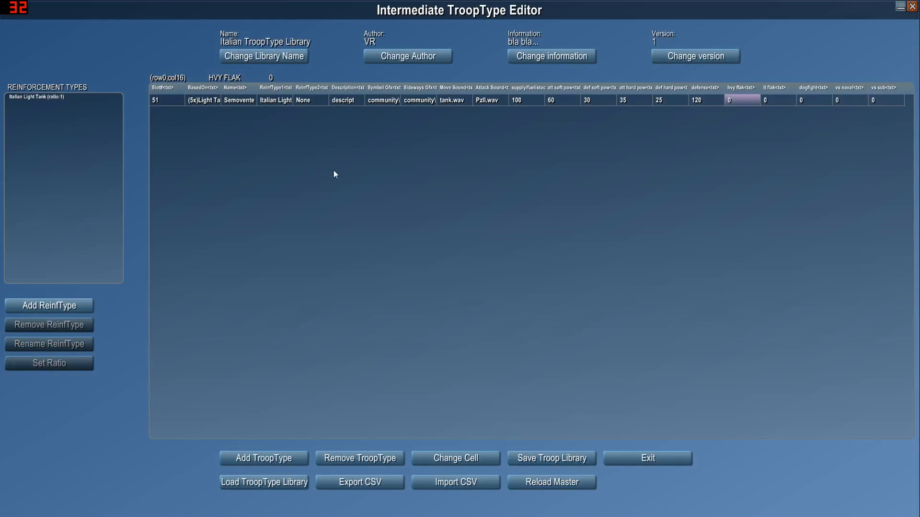
- Leave the TroopType Editor and the new scenario screen, and open the Intermediate Historical Unit Editor
click(642, 457)
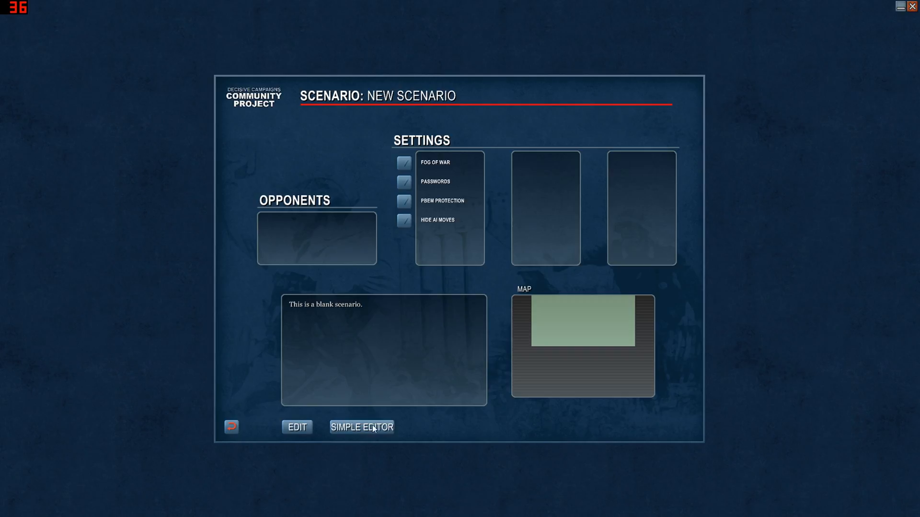
click(235, 426)
click(533, 380)
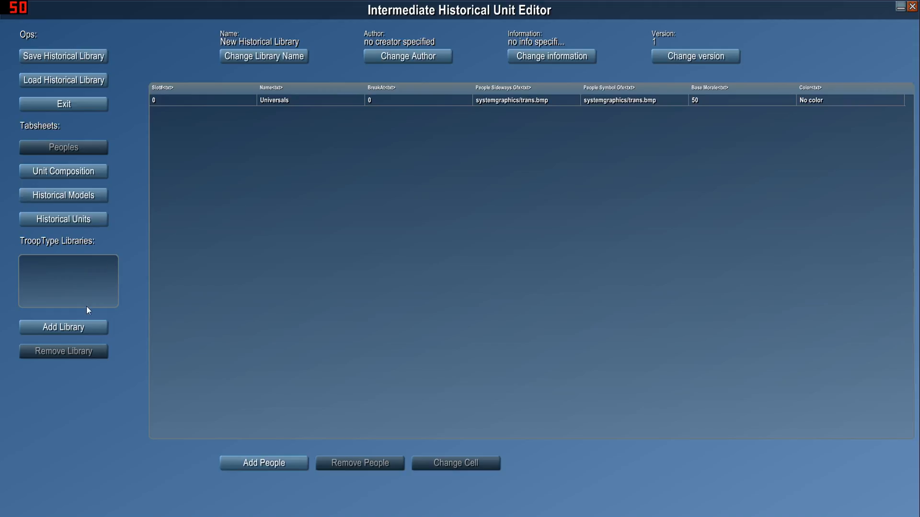
- Add the troop type library VRItalianTroops.dcxtroops to the new historical library
click(73, 327)
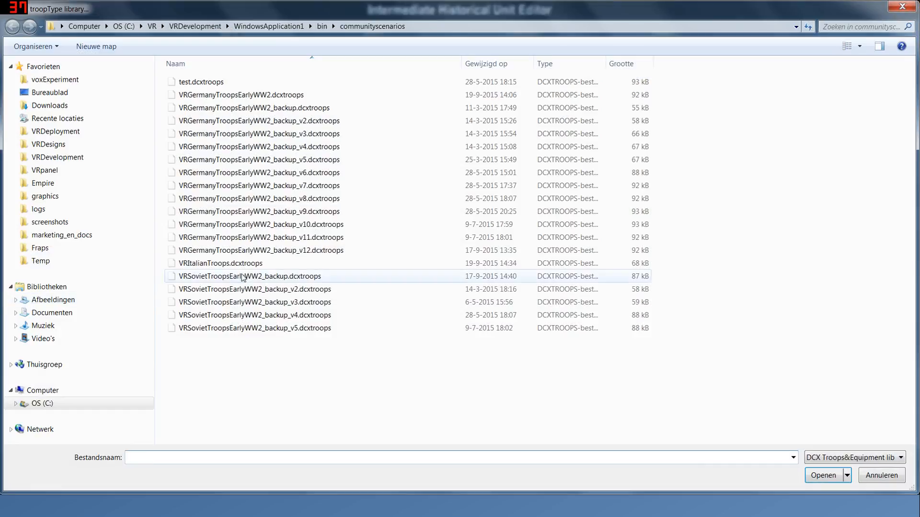
double_click(259, 264)
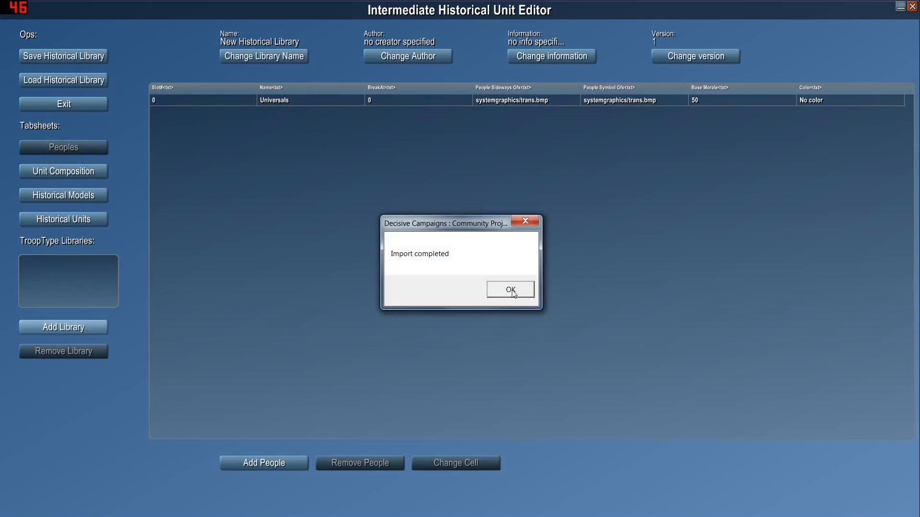
click(511, 290)
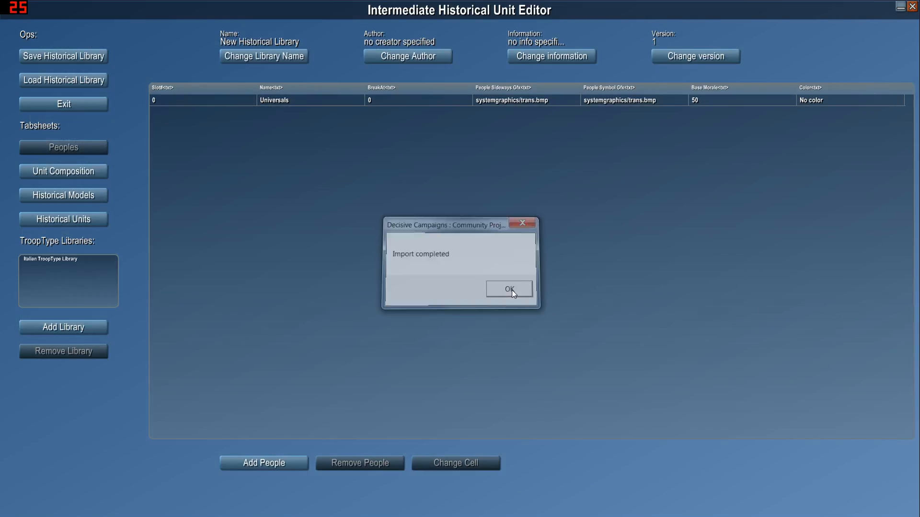
click(72, 170)
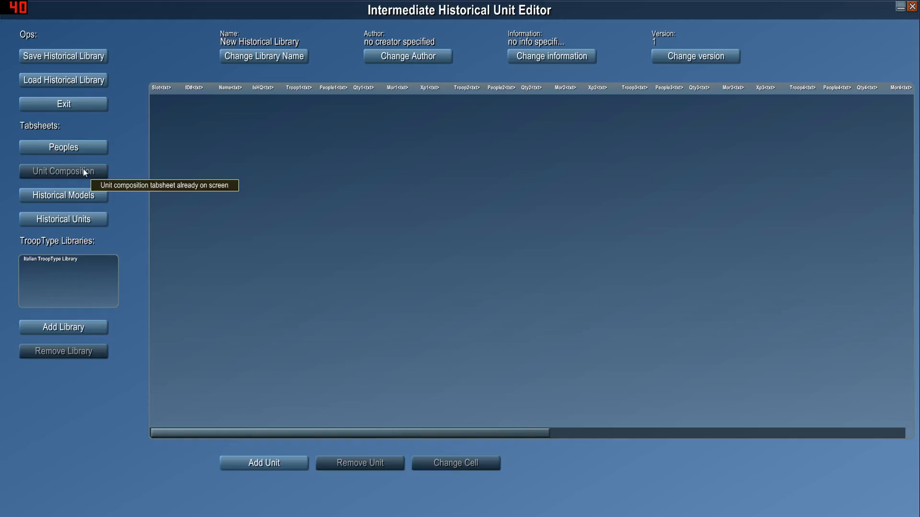
click(95, 146)
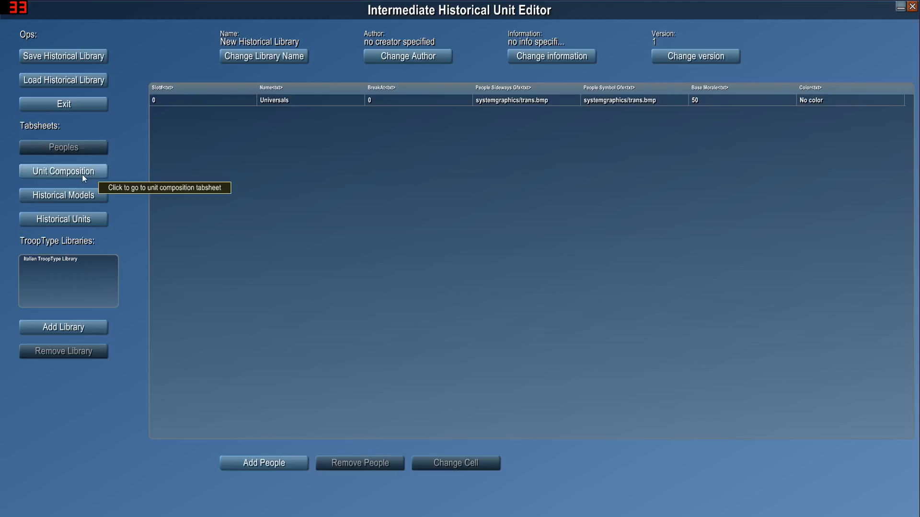
- Rename the historical library as "Italian Models"
click(294, 59)
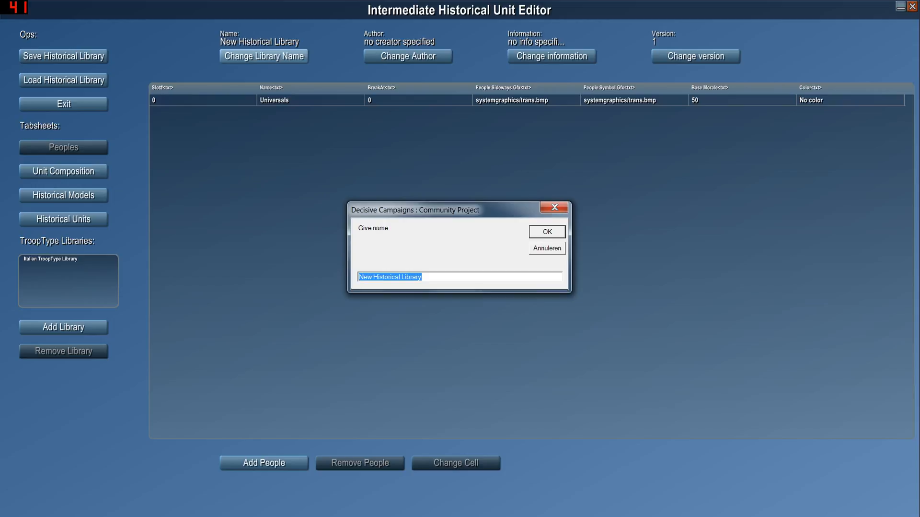
text(Italai)
key(BackSpace)
key(BackSpace)
text(ian Models)
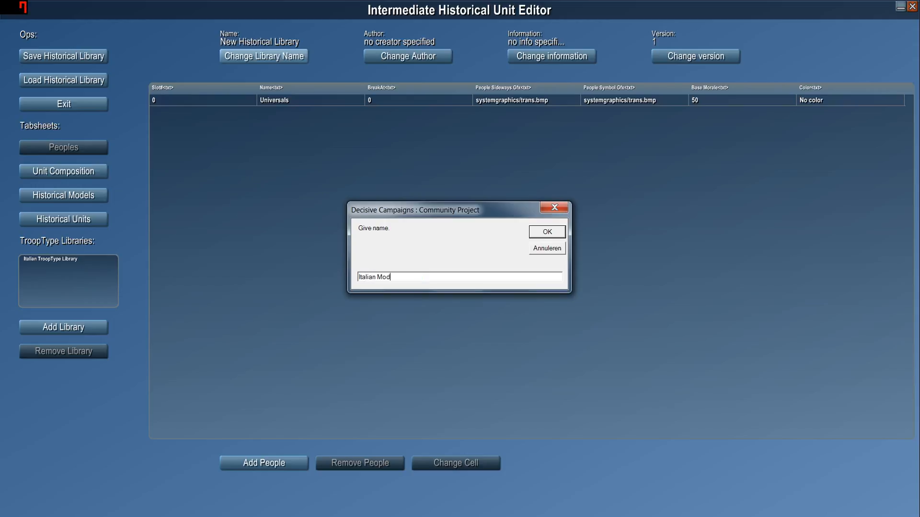
key(Return)
- Set the author of the Italian Models historical library to "VR"
click(391, 56)
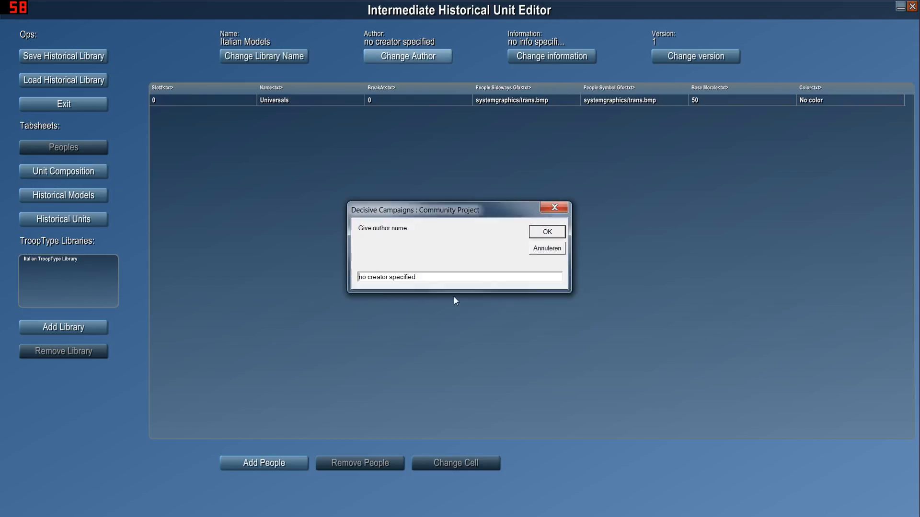
text(VR)
key(Return)
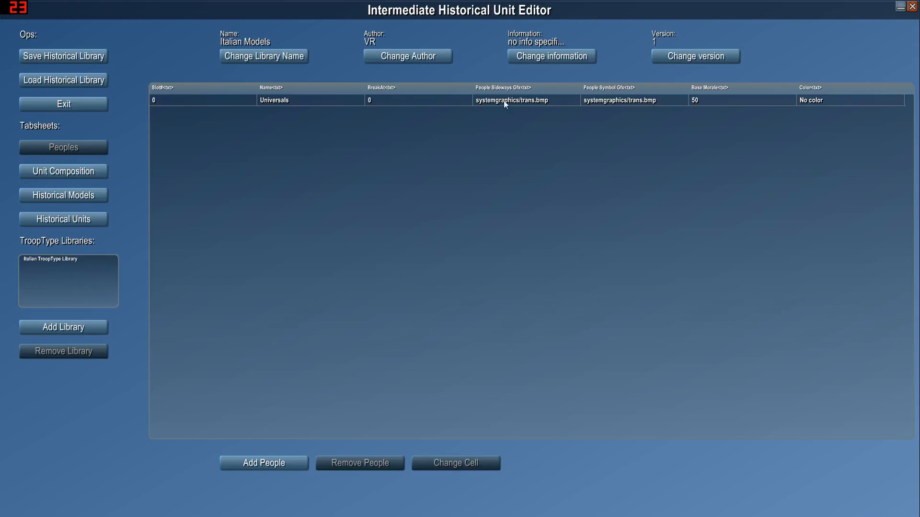
- Set the description of the Italian Models historical library to "bla bla"
click(537, 58)
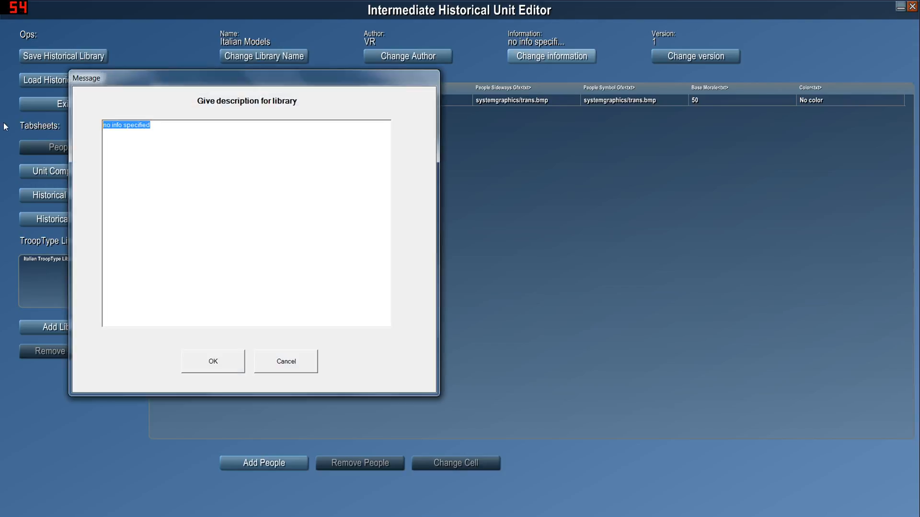
text(bla bla)
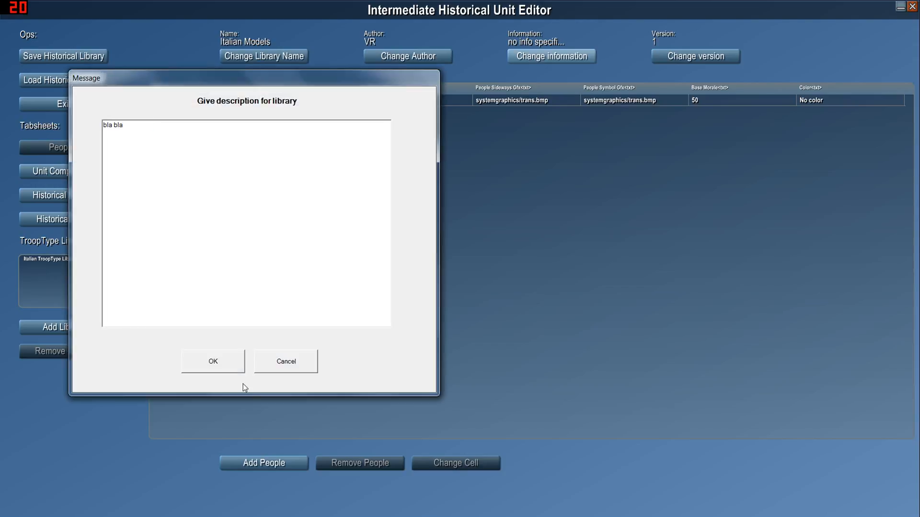
click(217, 362)
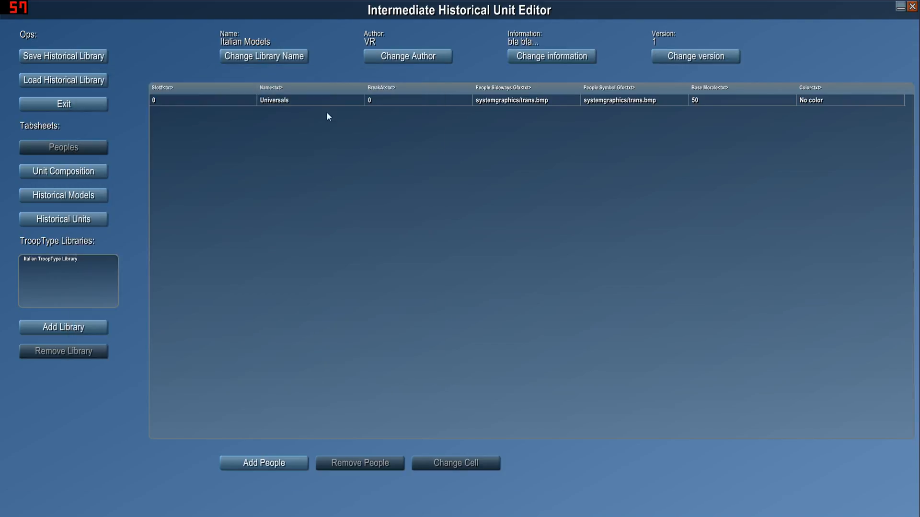
- Rename the Universals people entry as "Italian" and set its base morale to 30
click(226, 100)
click(265, 101)
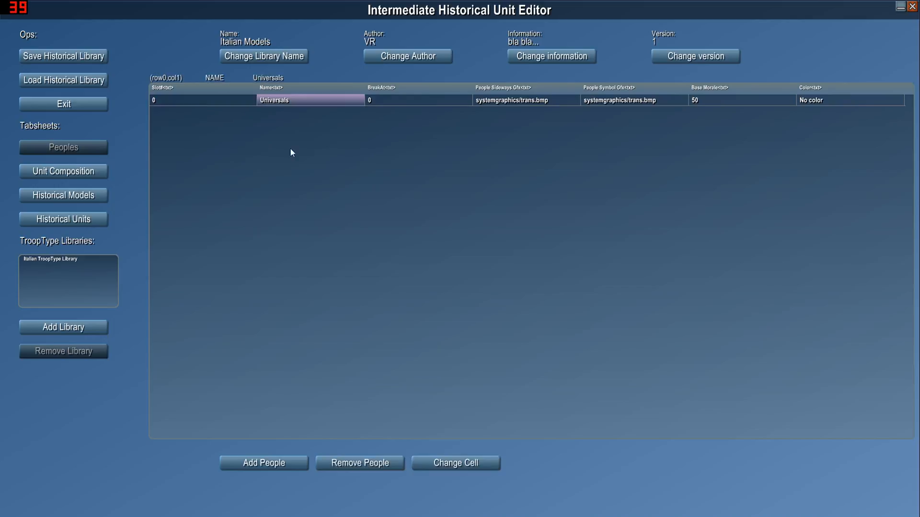
click(456, 463)
click(444, 277)
key(ctrl+a)
key(BackSpace)
text(It)
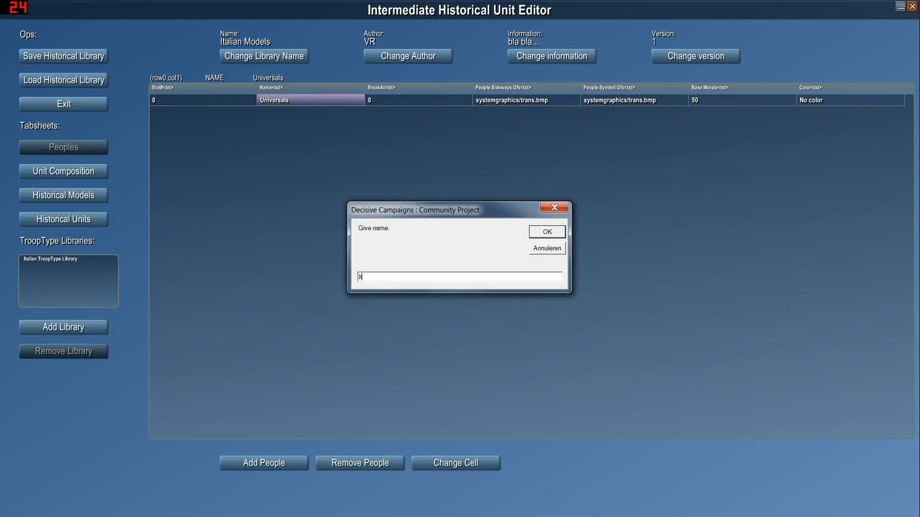
text(alian)
key(Return)
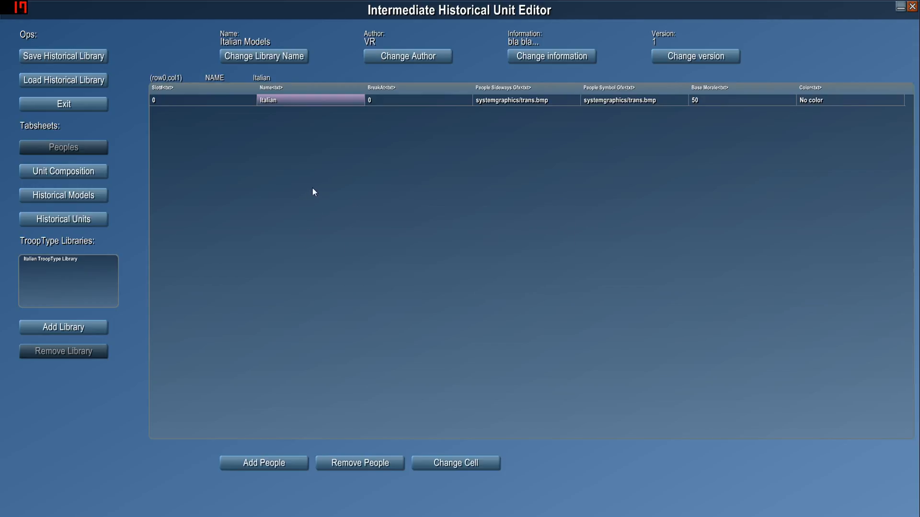
double_click(718, 101)
text(30)
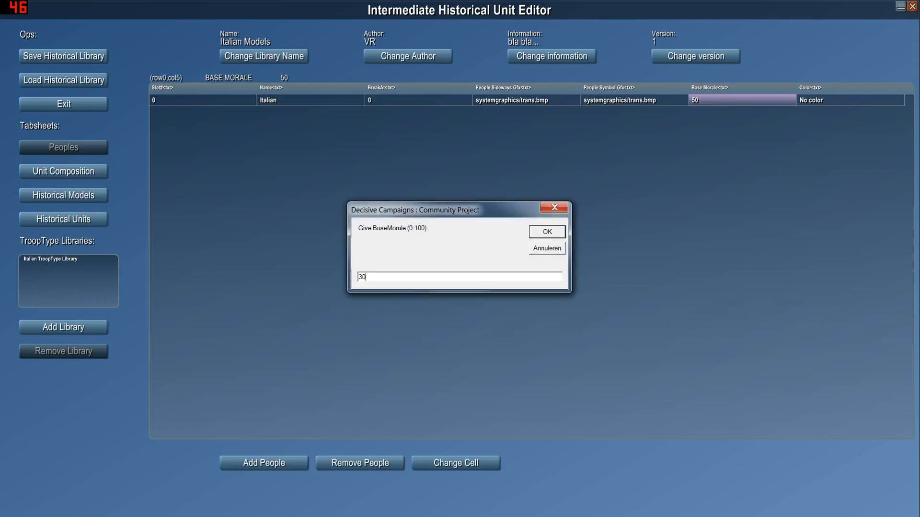
key(Return)
- Enable a color for the Italian people and set it to red 100, green 200, blue 80
double_click(818, 102)
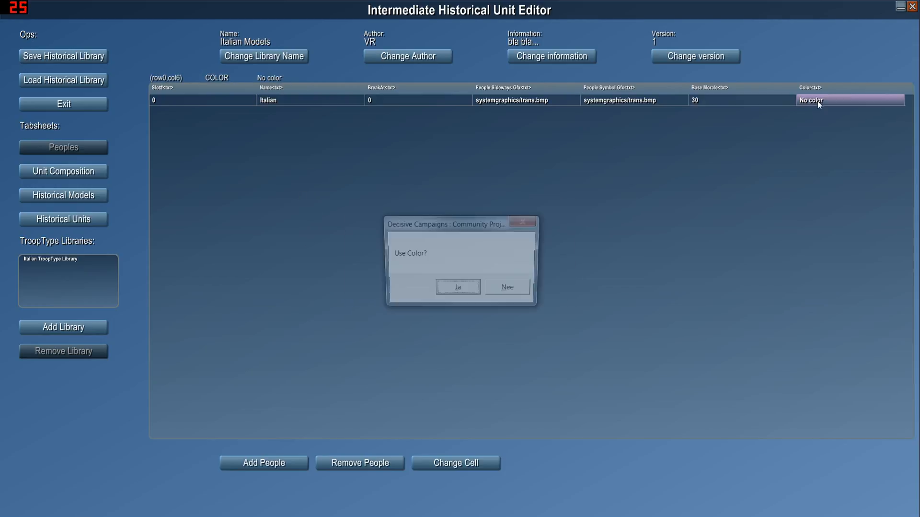
click(465, 287)
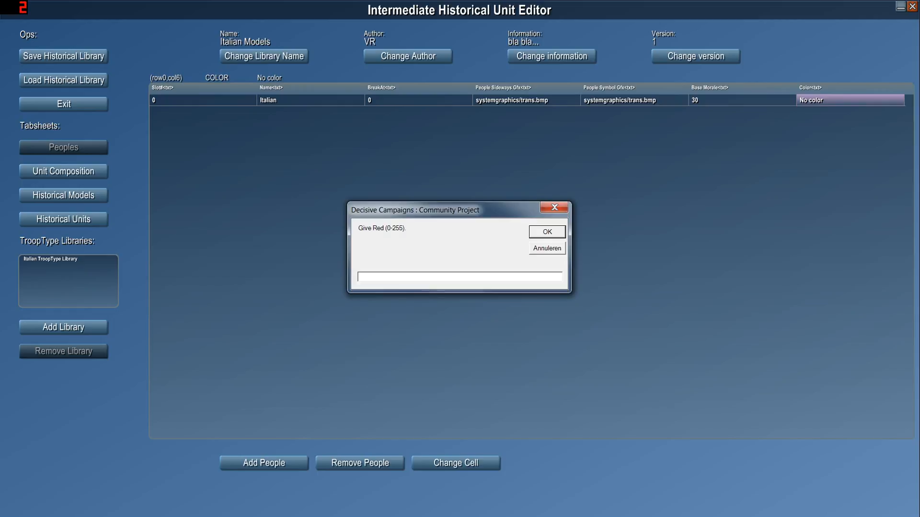
text(0)
key(BackSpace)
text(100)
key(Return)
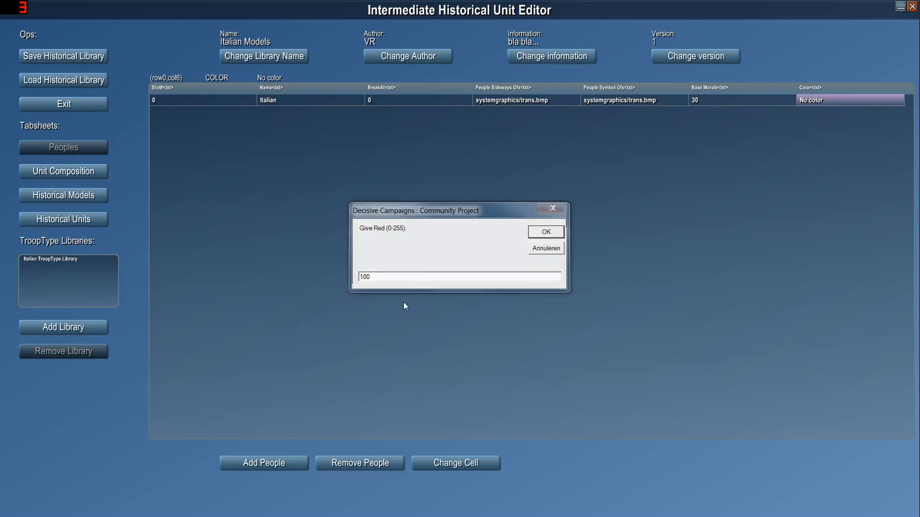
text(200)
key(Return)
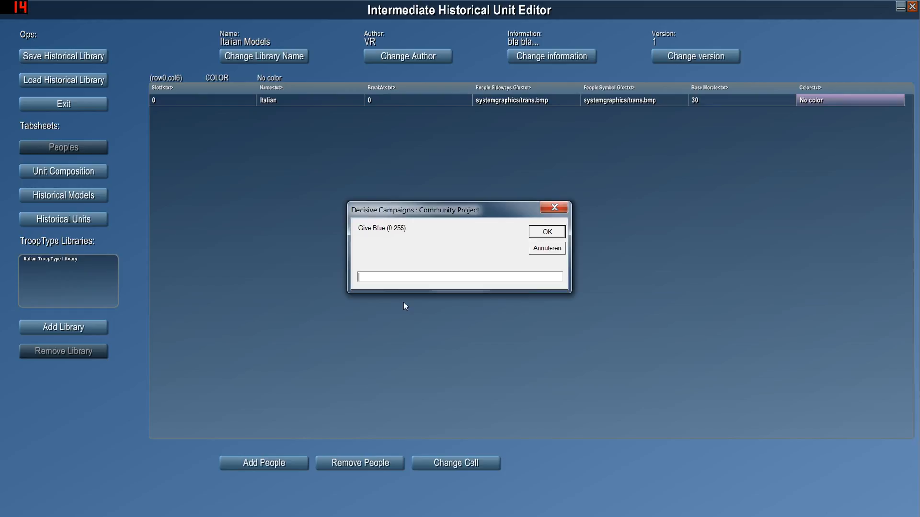
text(15)
key(BackSpace)
key(BackSpace)
text(80)
key(Return)
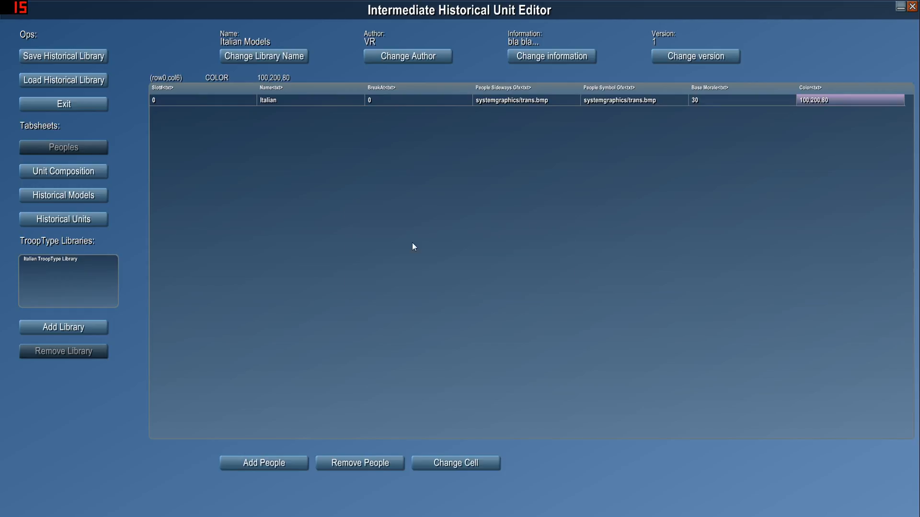
- Add a historical model and name it "Italian Tank Bat."
click(74, 175)
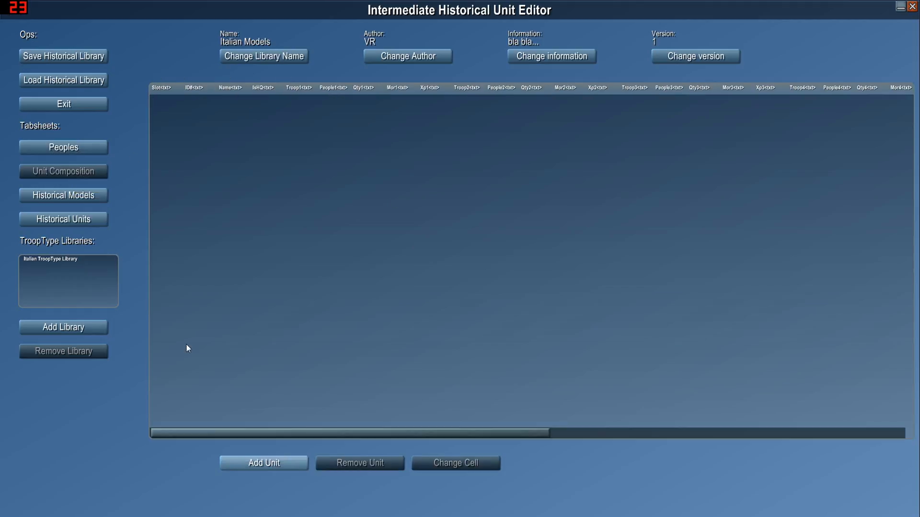
click(91, 197)
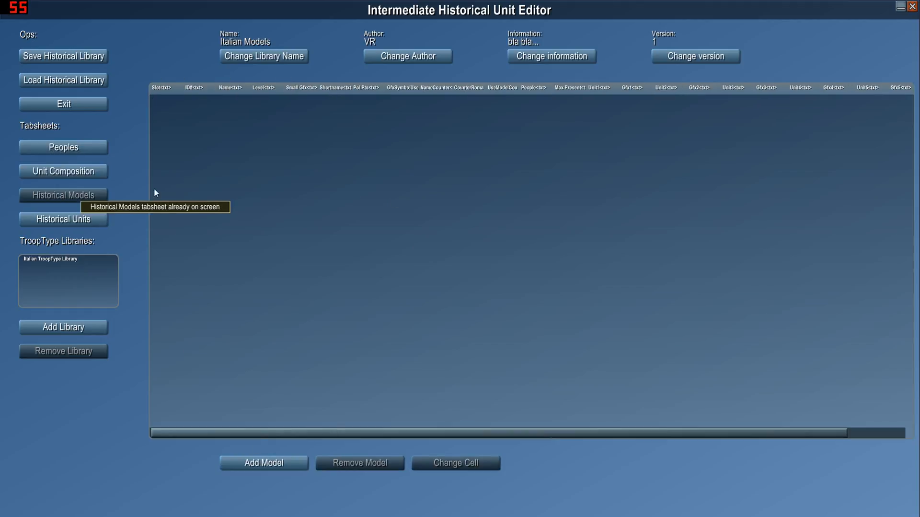
click(265, 462)
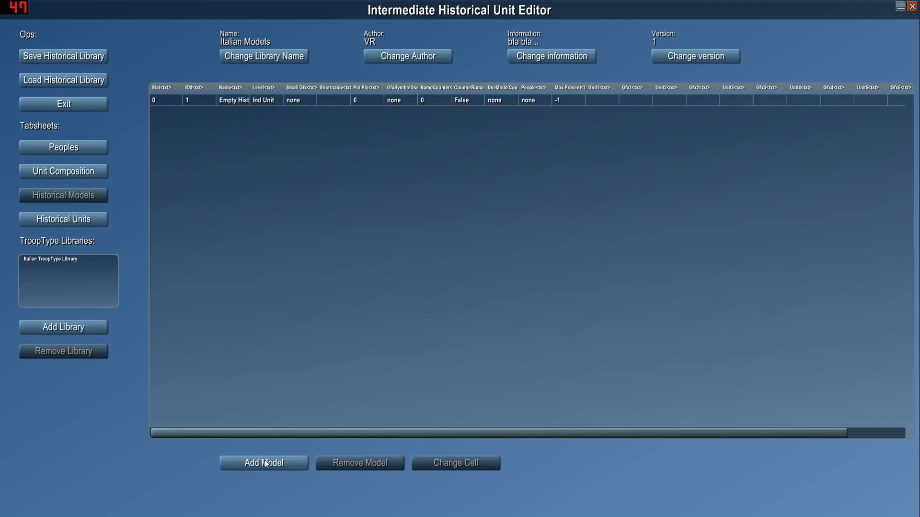
double_click(242, 99)
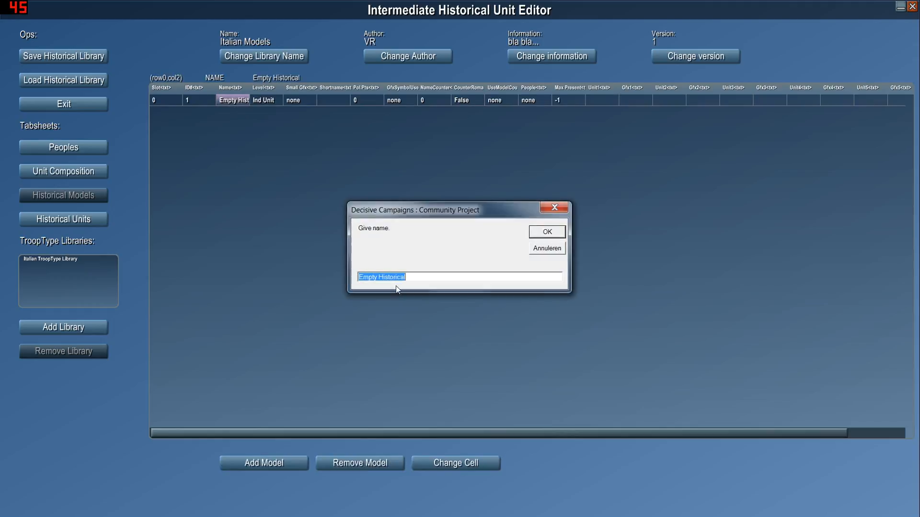
click(397, 277)
key(ctrl+a)
text(Ita)
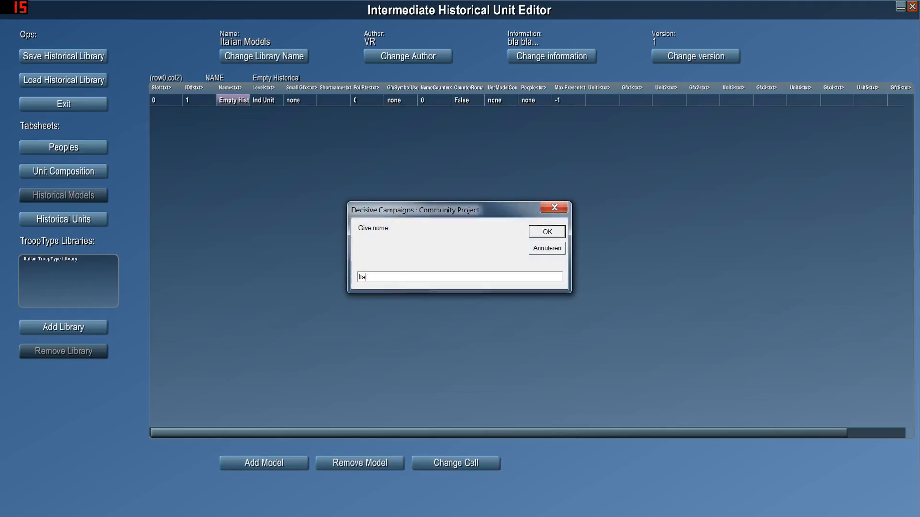
text(lian Tank Bat.)
key(Return)
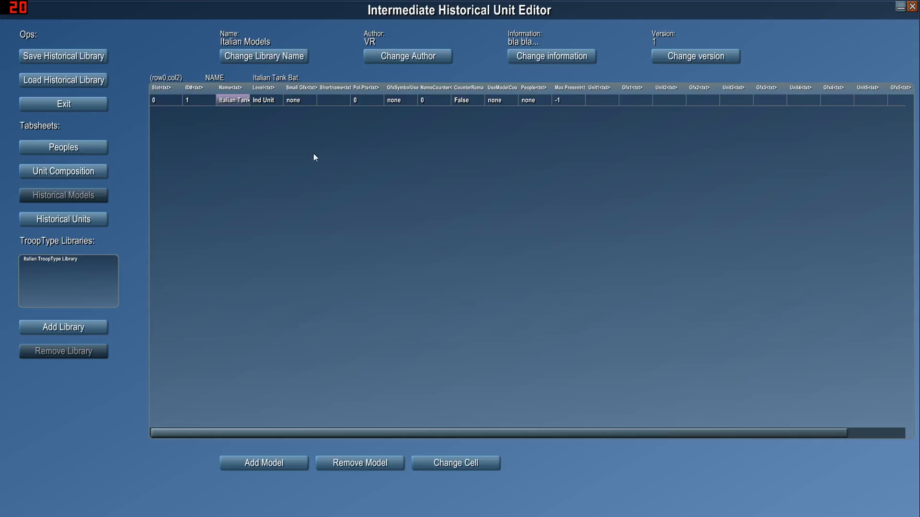
- Assign 91.png from the community/smallgfx graphics folder as the small graphic of the Italian Tank Bat. model
click(276, 101)
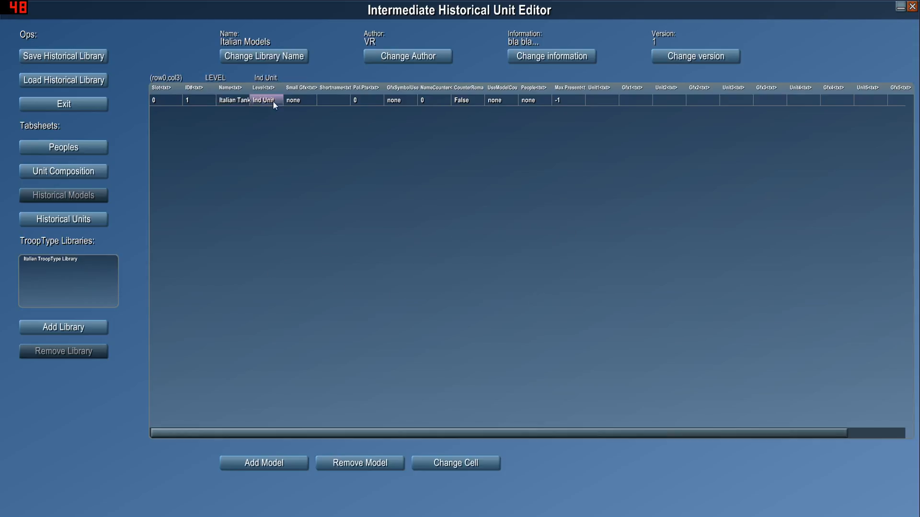
click(305, 105)
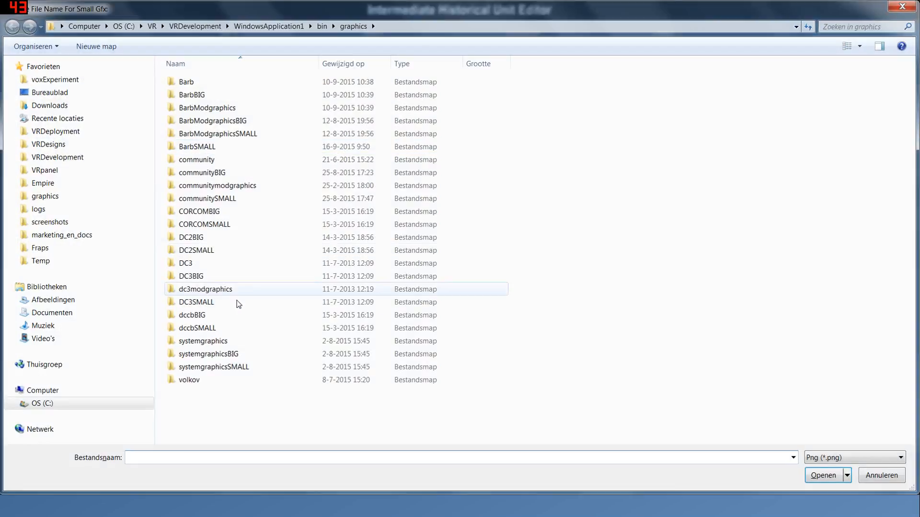
double_click(213, 166)
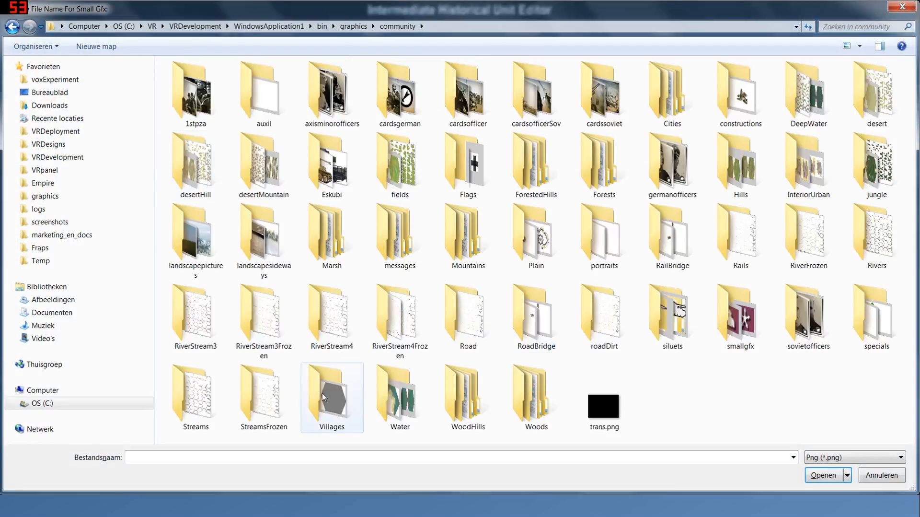
double_click(740, 320)
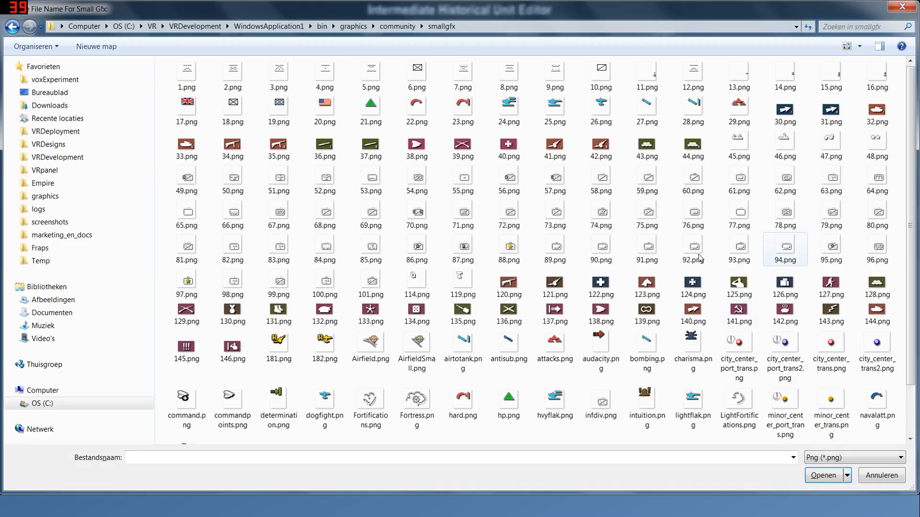
double_click(648, 245)
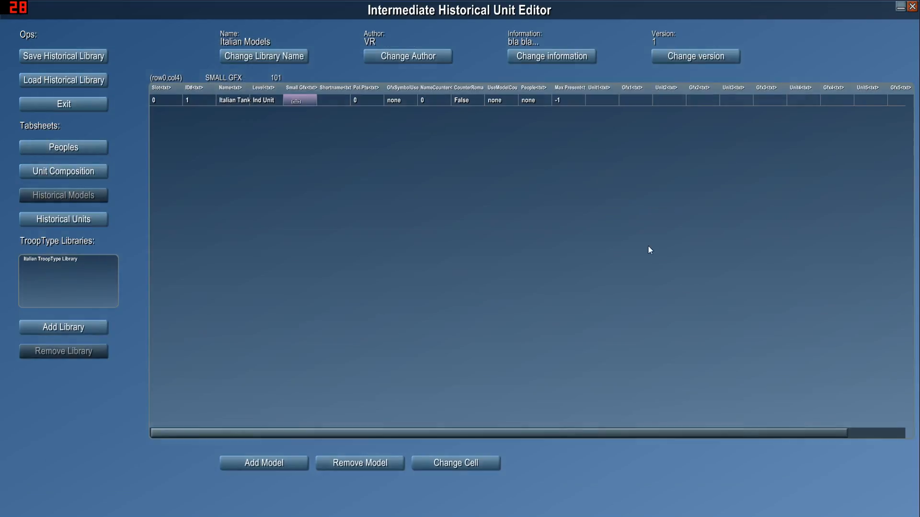
- Set the Italian Tank Bat. model's political points cost to 1 and its name counter to 100
click(339, 102)
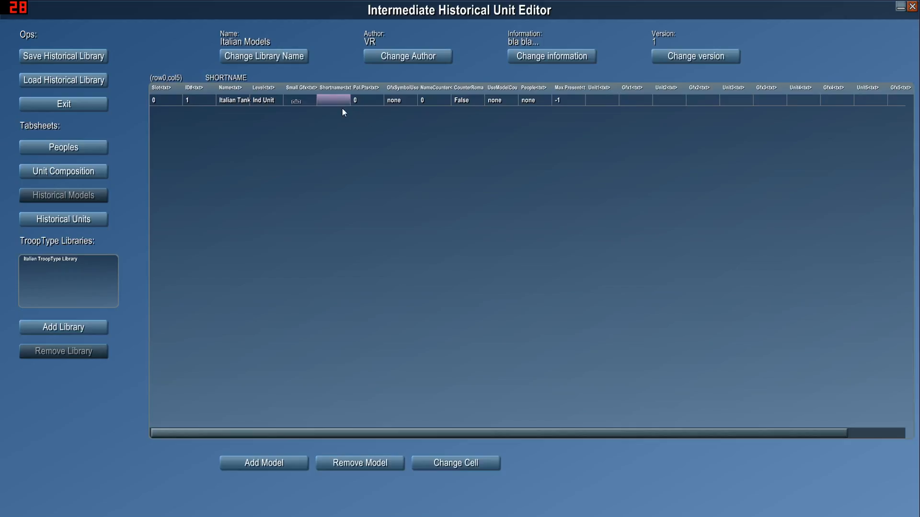
click(367, 103)
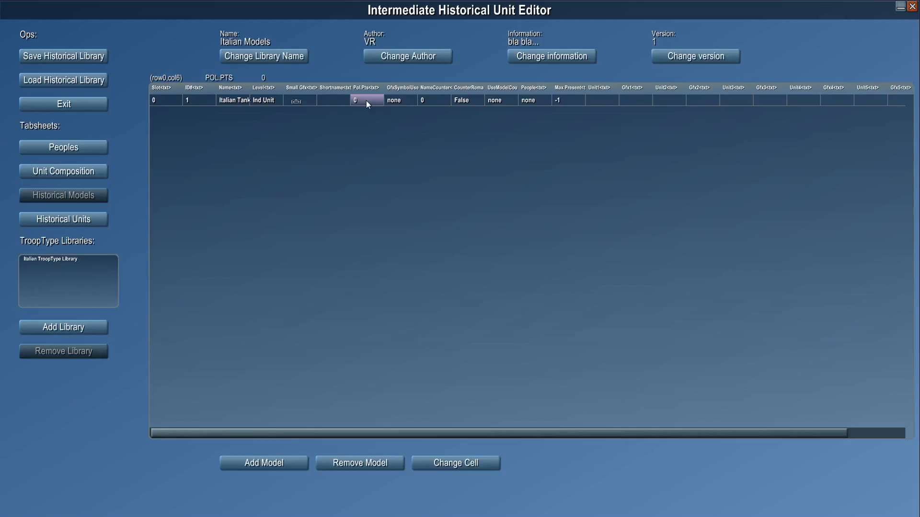
double_click(368, 103)
text(1)
key(Return)
click(407, 102)
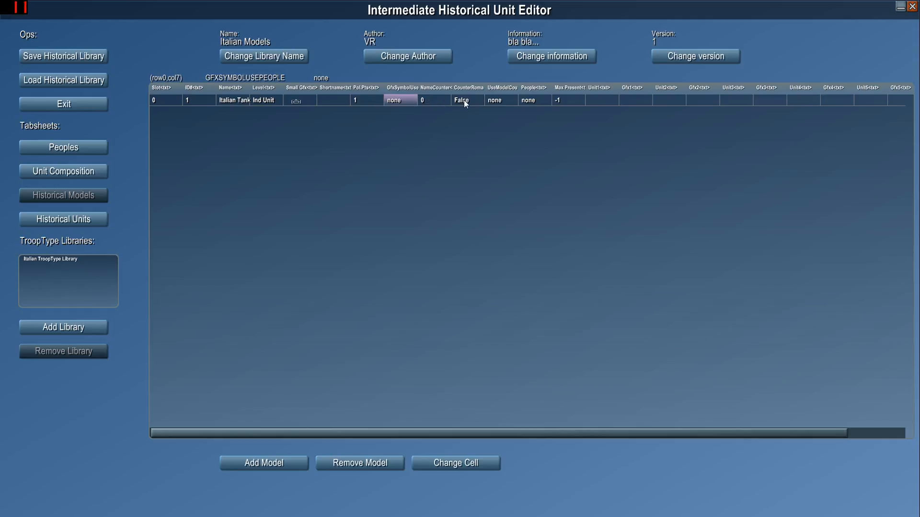
double_click(435, 101)
text(100)
key(Return)
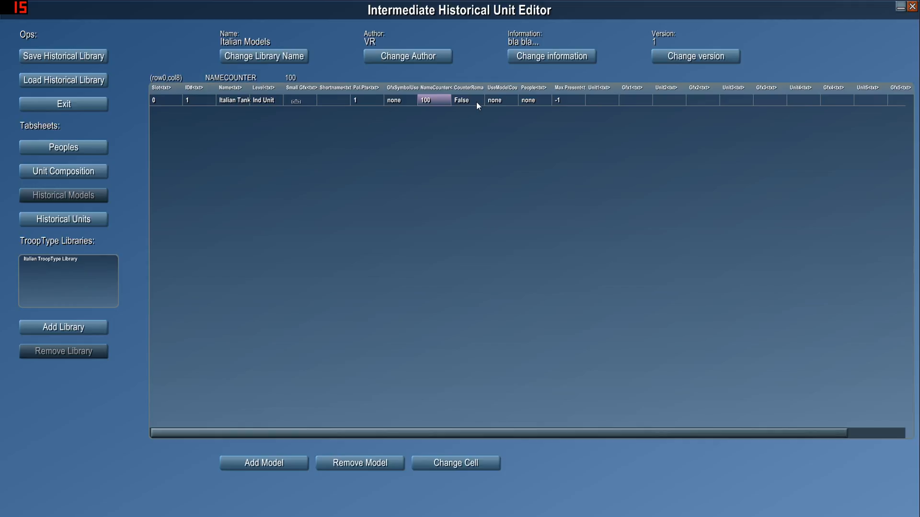
- Assign the Italian people to the Italian Tank Bat. model
double_click(542, 101)
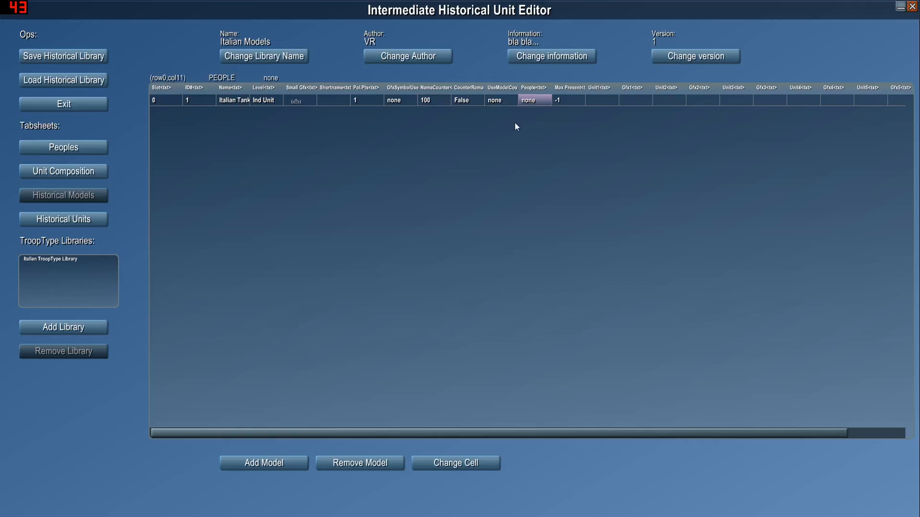
click(213, 150)
click(197, 370)
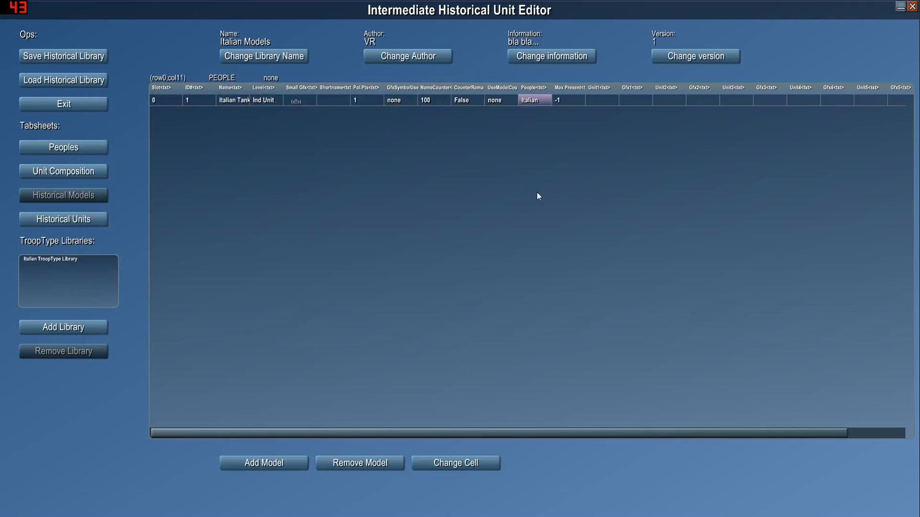
click(571, 100)
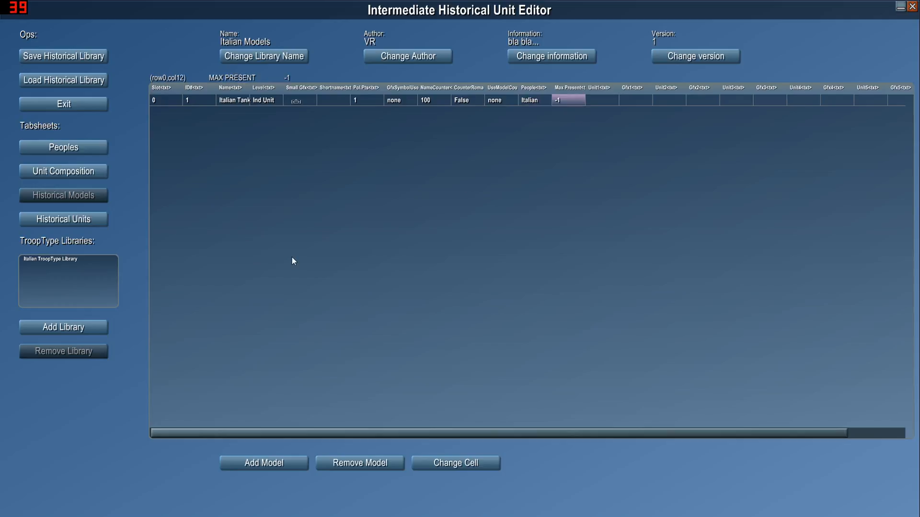
click(601, 97)
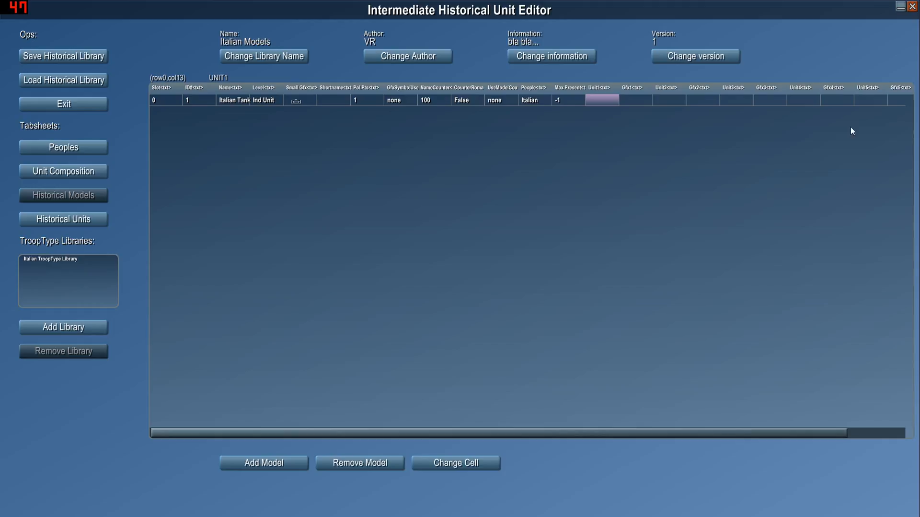
drag(518, 434, 617, 433)
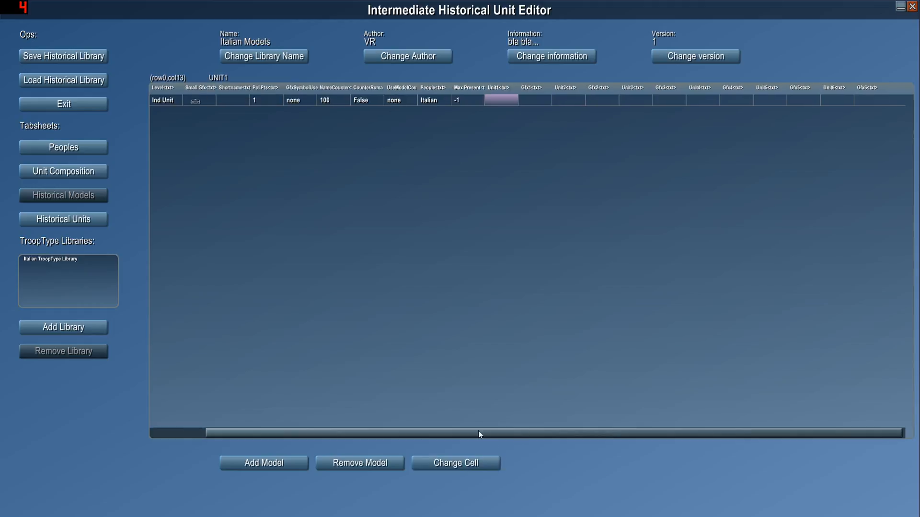
drag(481, 434, 390, 430)
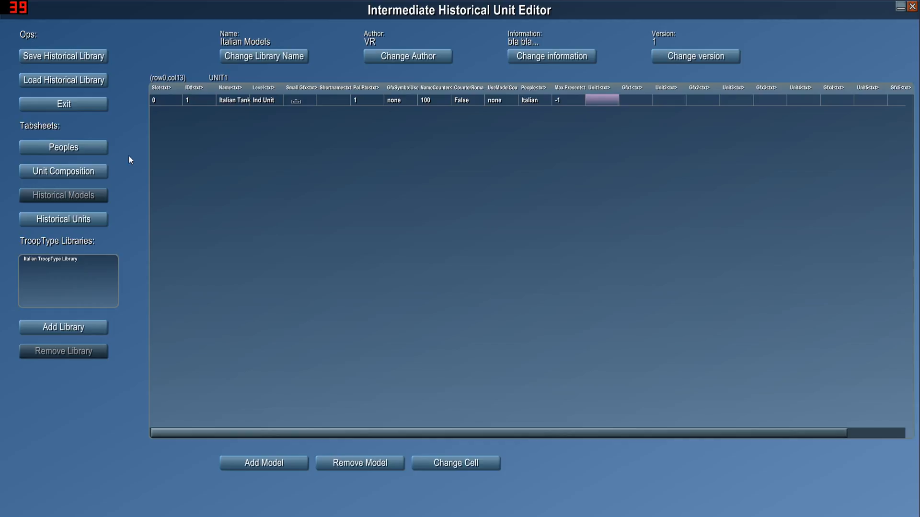
- Add a new unit to the library's unit compositions
click(63, 173)
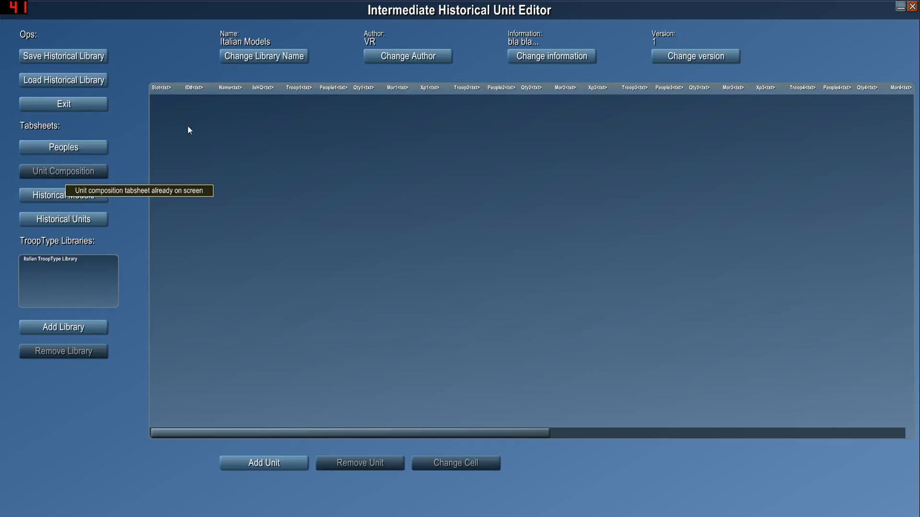
click(281, 454)
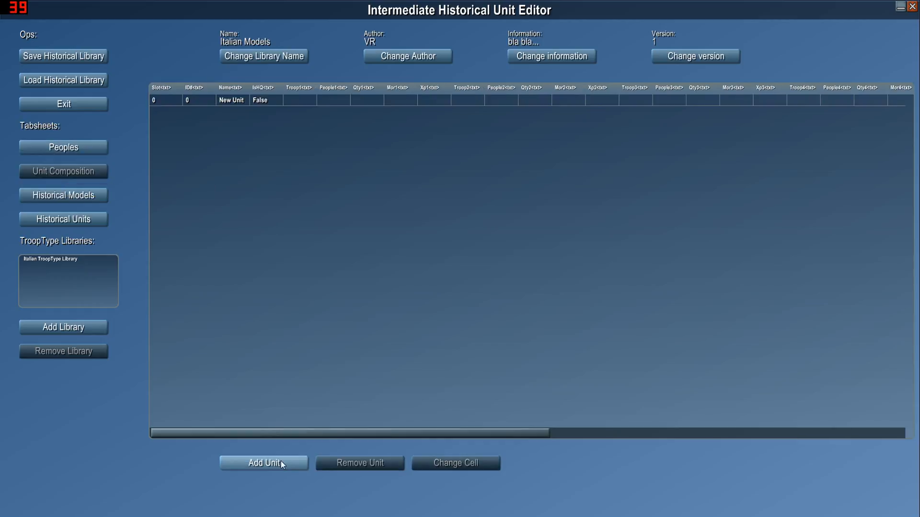
- Name the new unit composition "Semovente Bat."
click(236, 100)
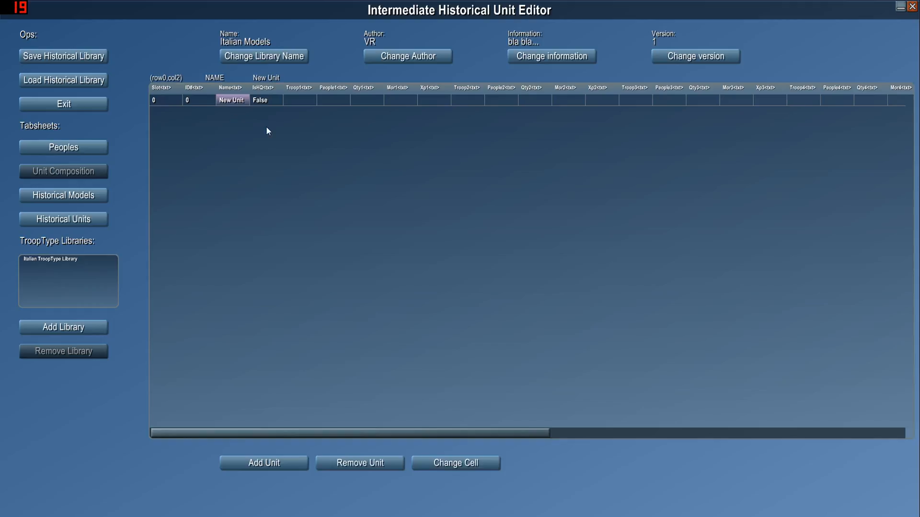
click(242, 102)
drag(407, 277, 356, 278)
text(S)
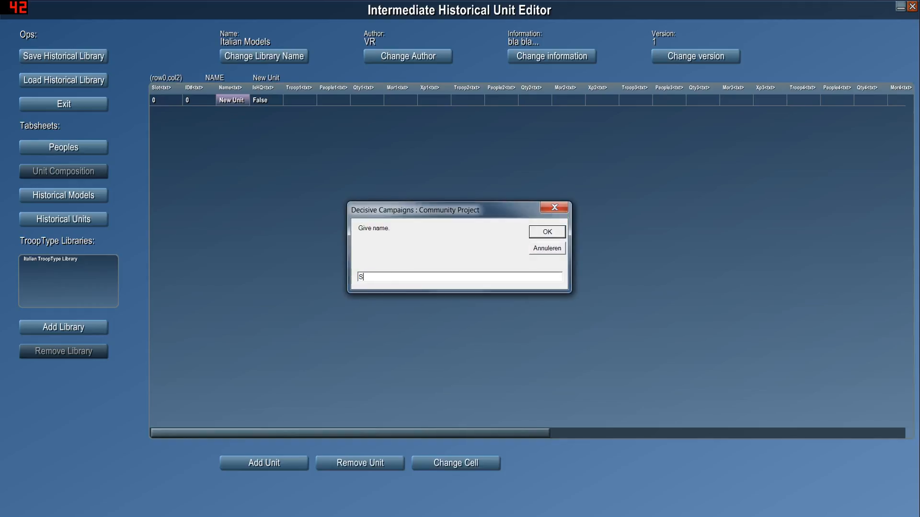
text(emovente Bat.)
key(Return)
- Assign the Semovente as the first troop type of Semovente Bat. and Italian as its people
click(301, 102)
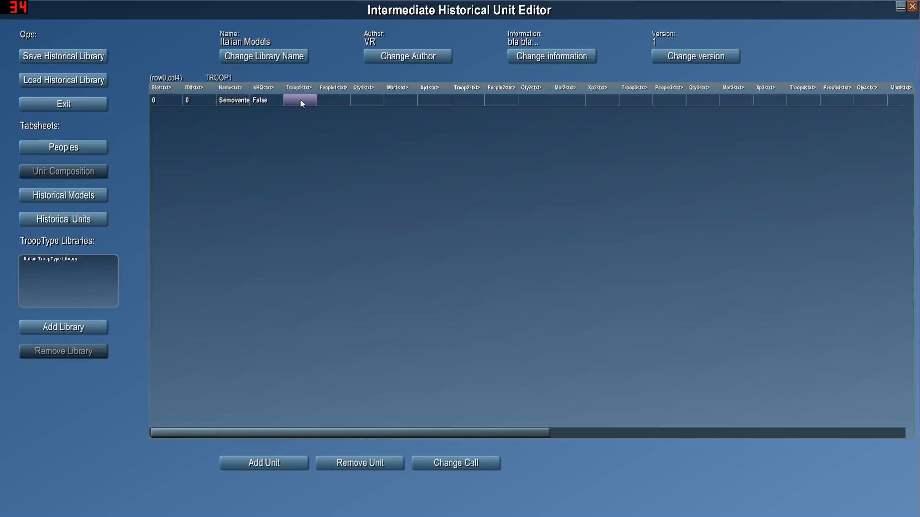
click(301, 101)
click(86, 75)
click(119, 294)
double_click(334, 100)
click(122, 94)
click(140, 293)
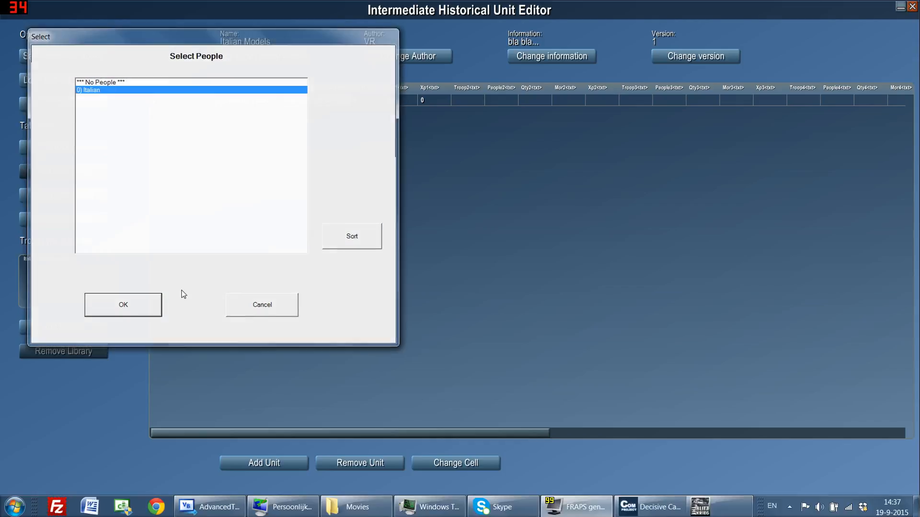
- Set the quantity of the first troop type in Semovente Bat. to 5
click(376, 101)
double_click(376, 101)
text(5)
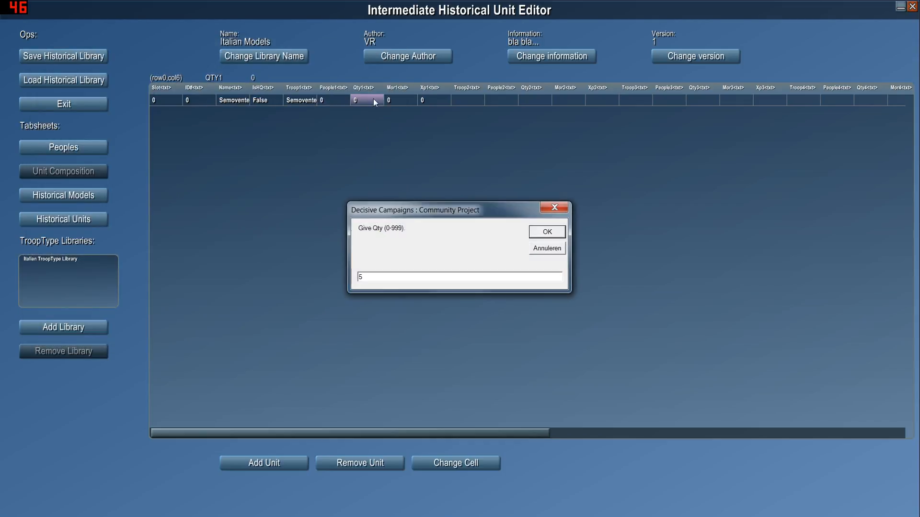
key(Return)
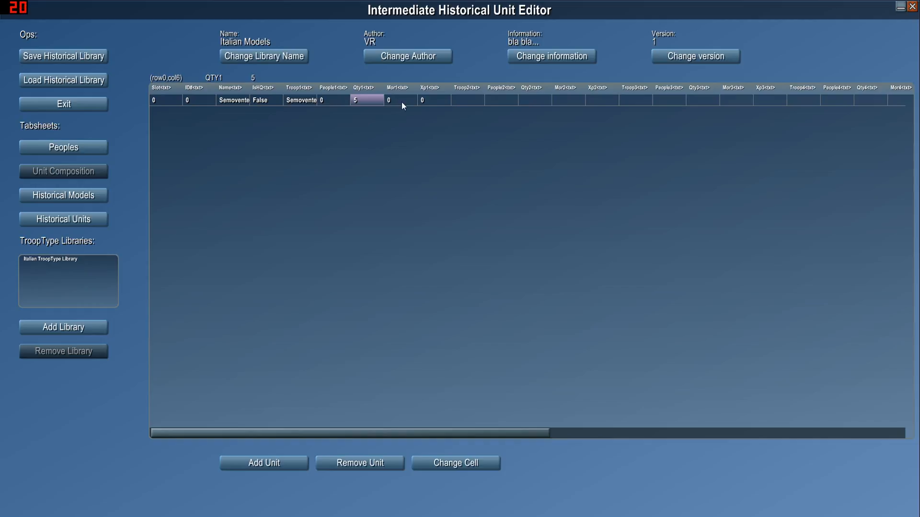
- Set the first troop type's morale to 35 and its experience to 15 in Semovente Bat
double_click(401, 101)
text(3)
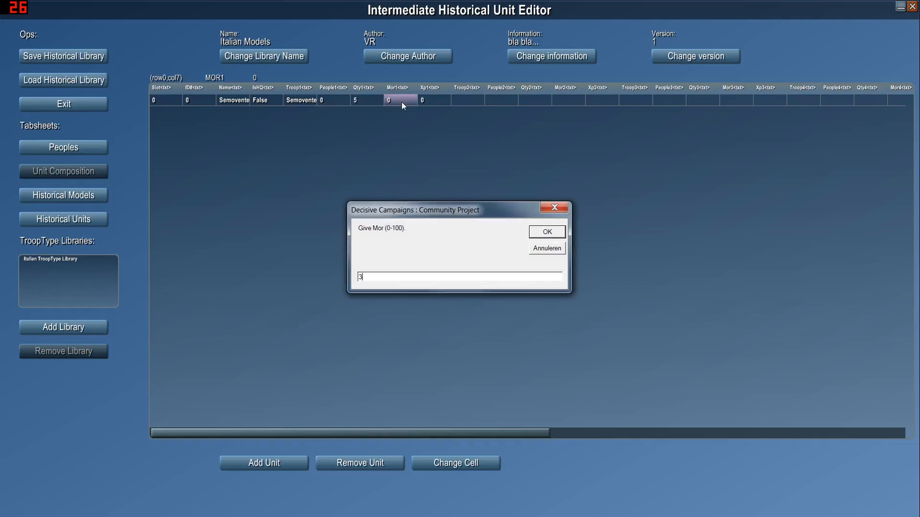
text(5)
key(Return)
double_click(436, 99)
text(1)
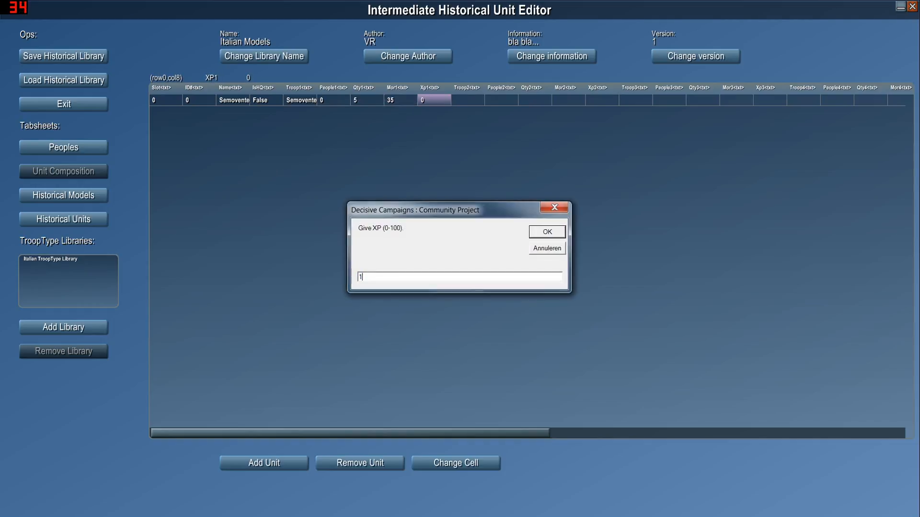
text(5)
key(Return)
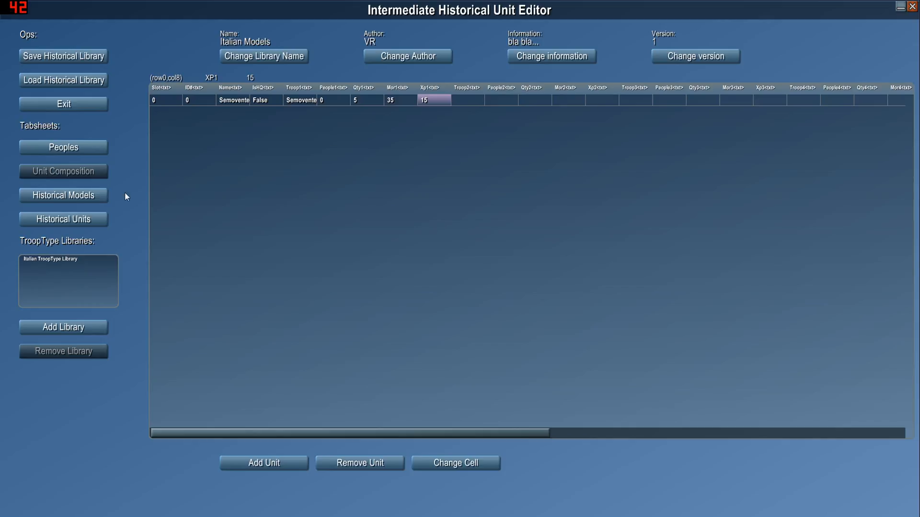
- Assign Semovente Bat. as the first unit of the Italian Tank Bat. historical model
click(102, 196)
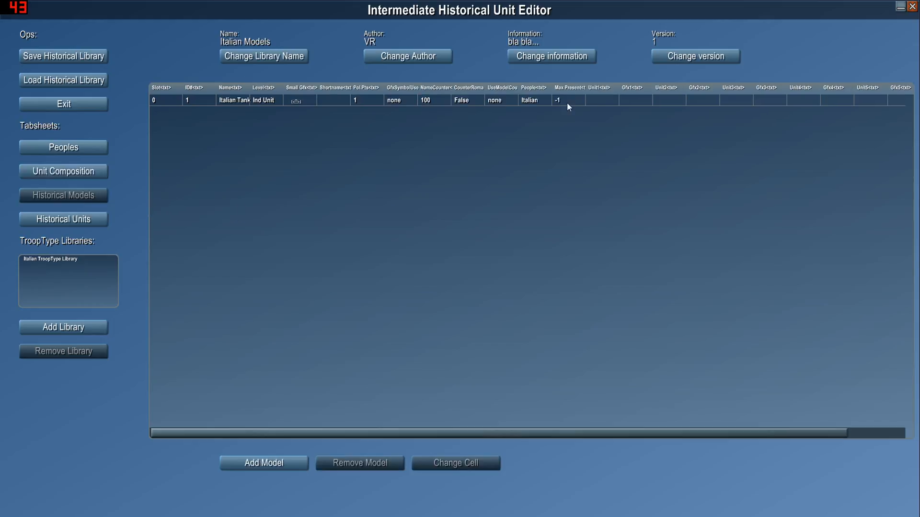
double_click(602, 99)
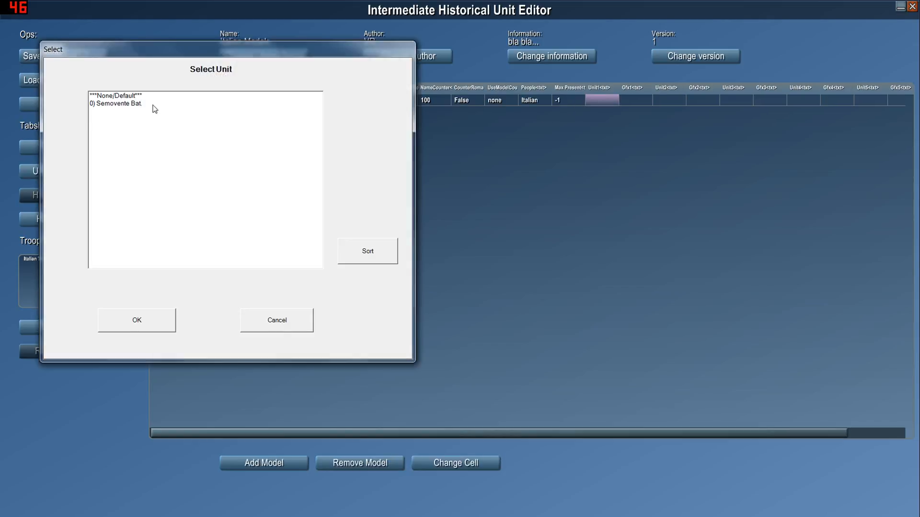
click(152, 103)
click(138, 322)
click(646, 103)
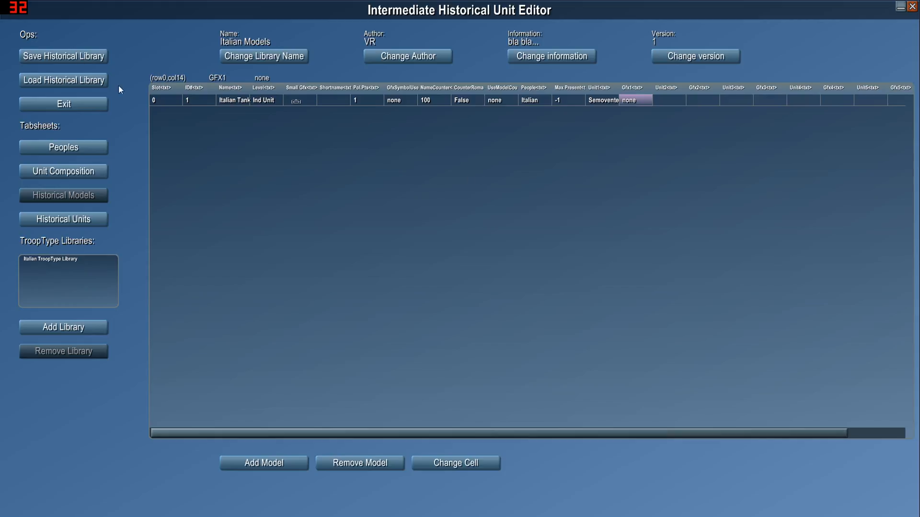
- Save the historical library as ItalianModels.dcxhis in the communityscenarios folder, replacing the existing file
click(86, 56)
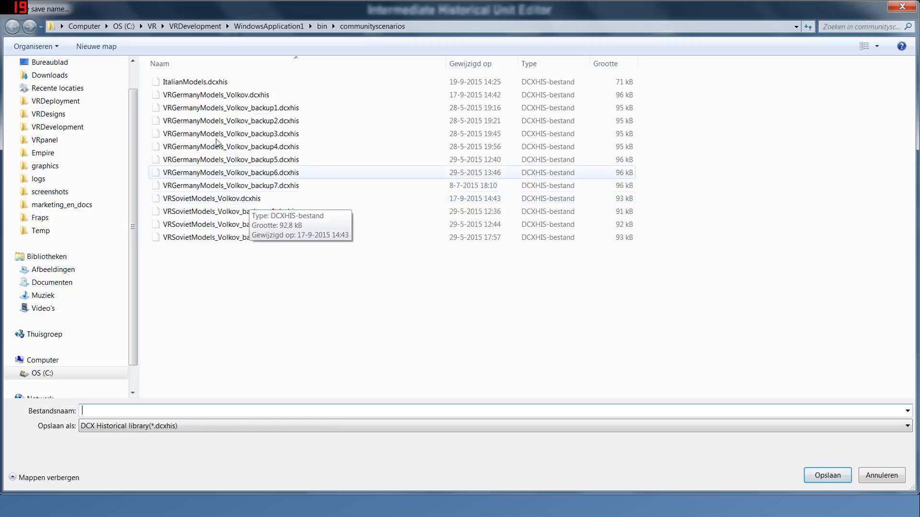
double_click(213, 82)
click(500, 258)
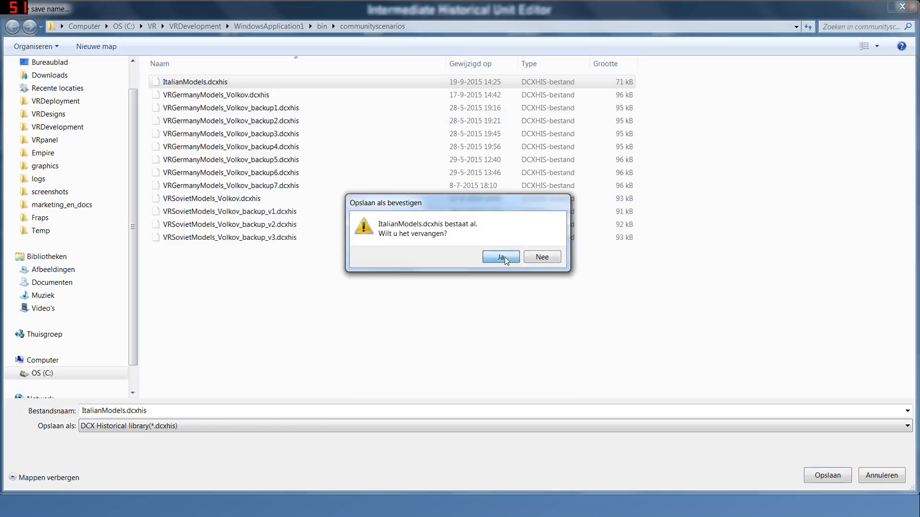
click(518, 290)
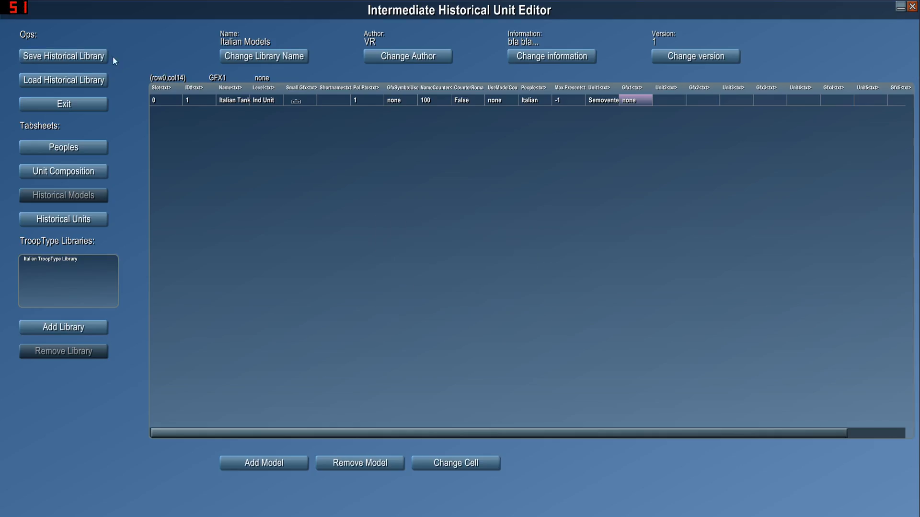
- Leave the historical unit editor and open the Volkov to Tichwin example scenario's libraries in the simple editor
click(76, 105)
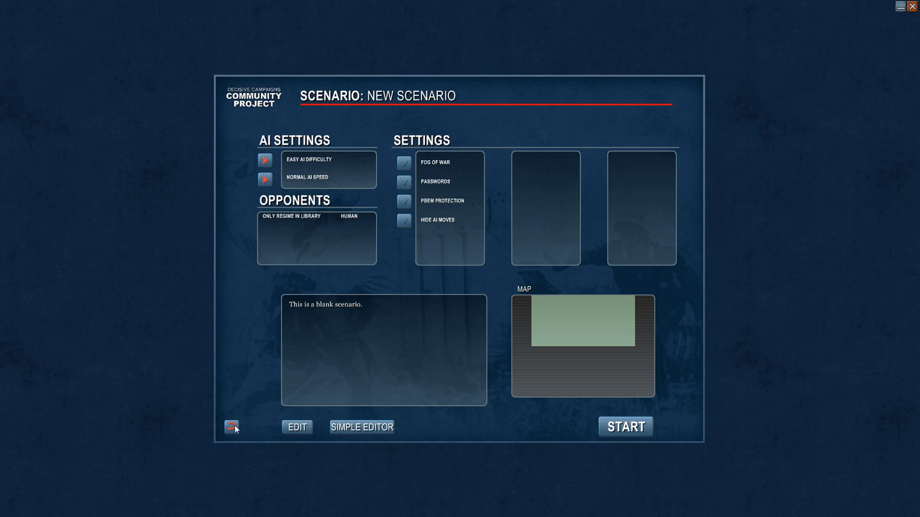
click(232, 426)
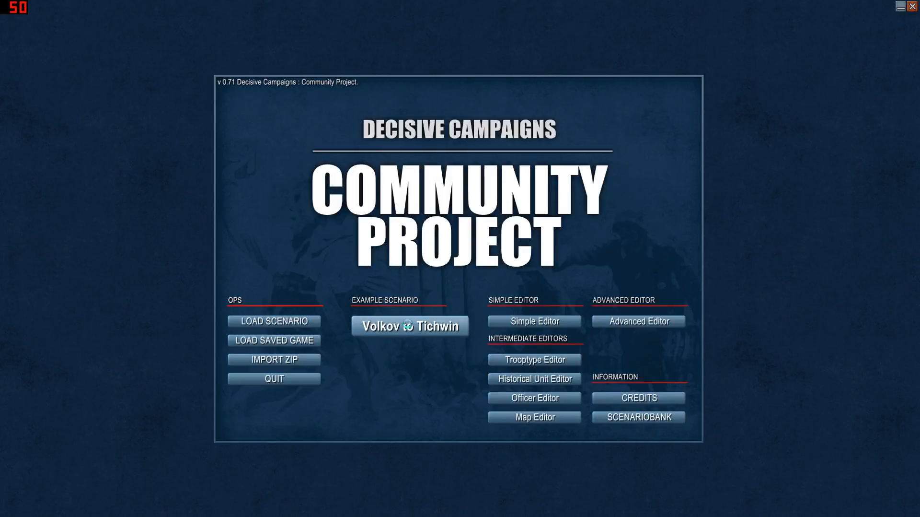
click(408, 326)
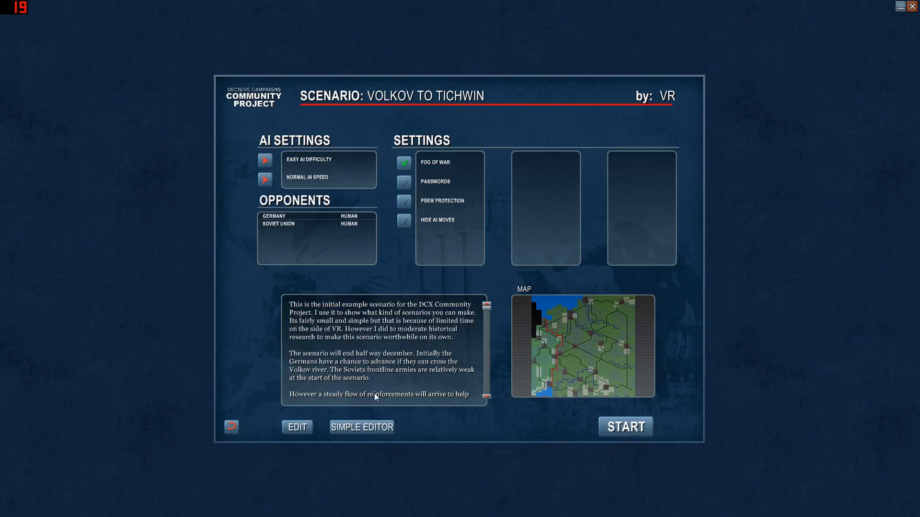
click(370, 427)
click(356, 16)
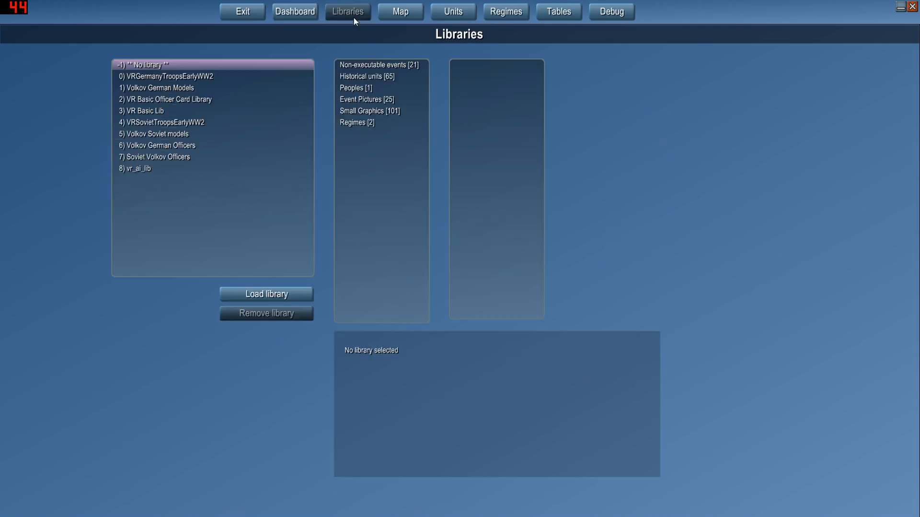
- Import the Italian TroopType Library from VRItalianTroops.dcxtroops into the scenario
click(297, 295)
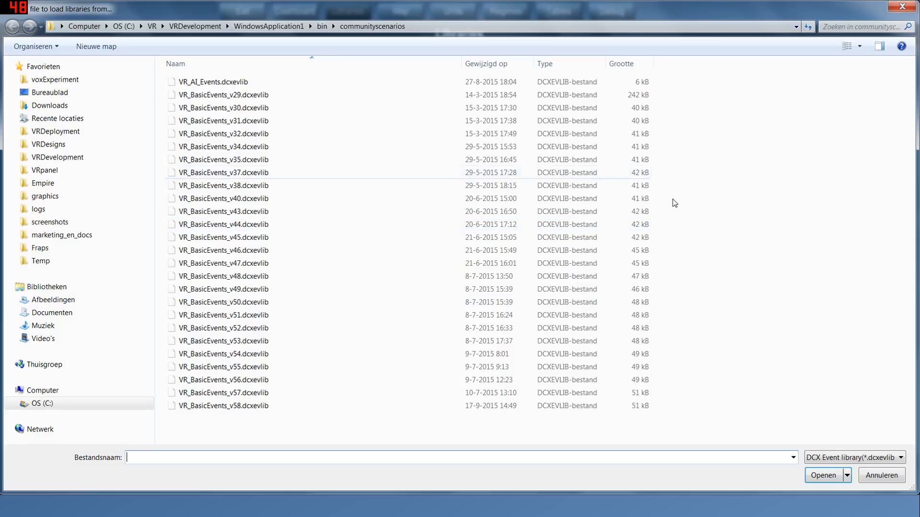
click(854, 457)
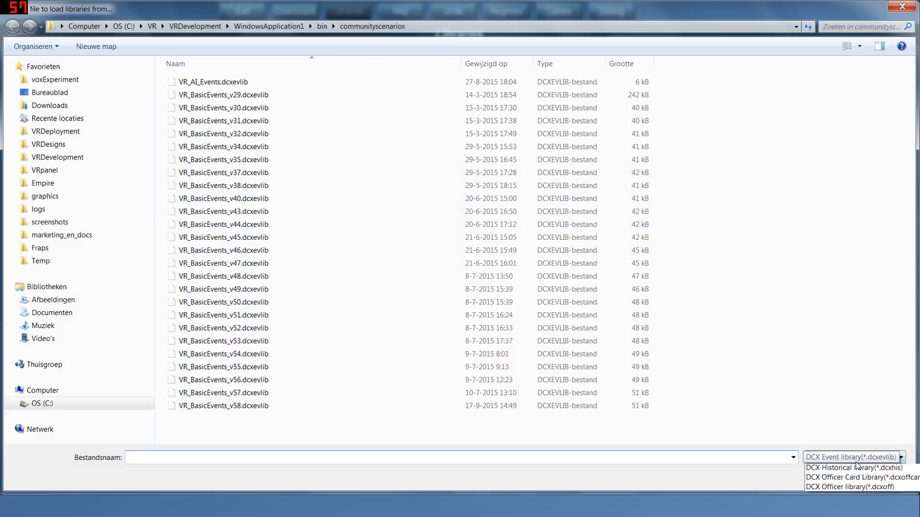
click(863, 478)
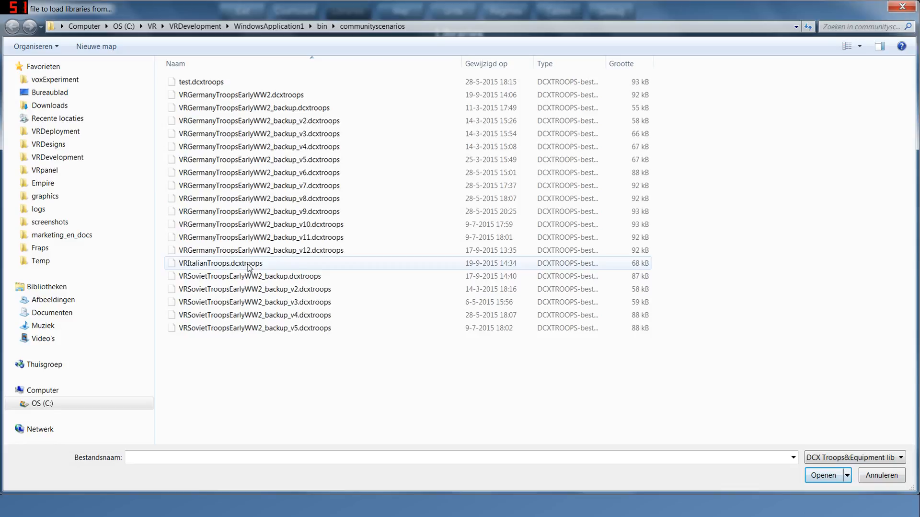
double_click(249, 267)
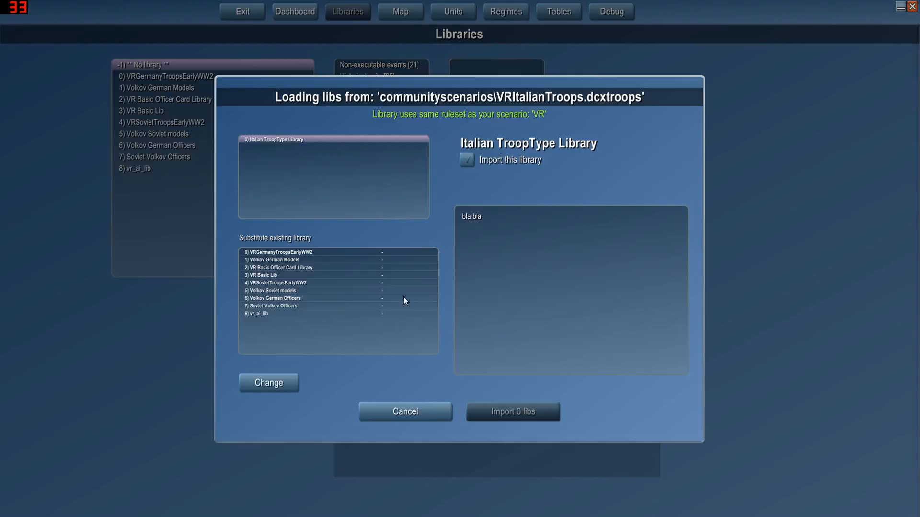
click(465, 164)
click(501, 409)
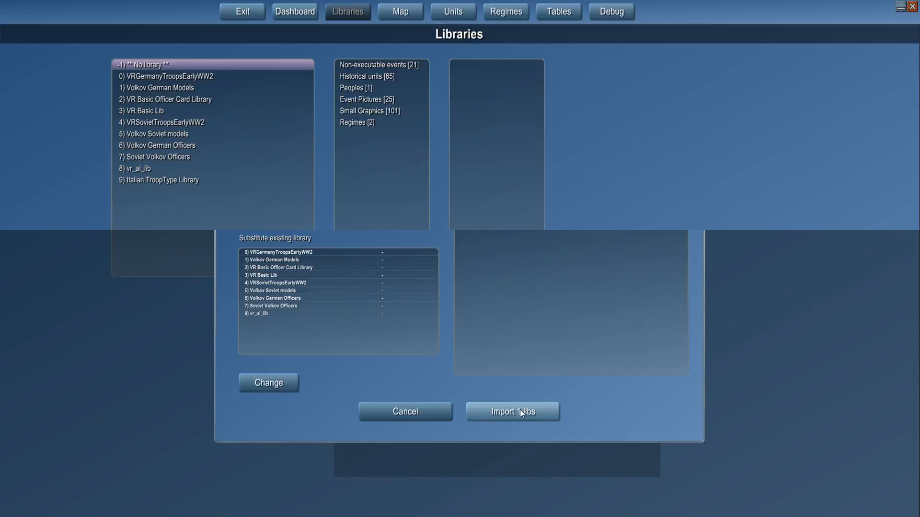
- Load the historical library file ItalianModels.dcxhis and mark Italian Models for import
click(309, 293)
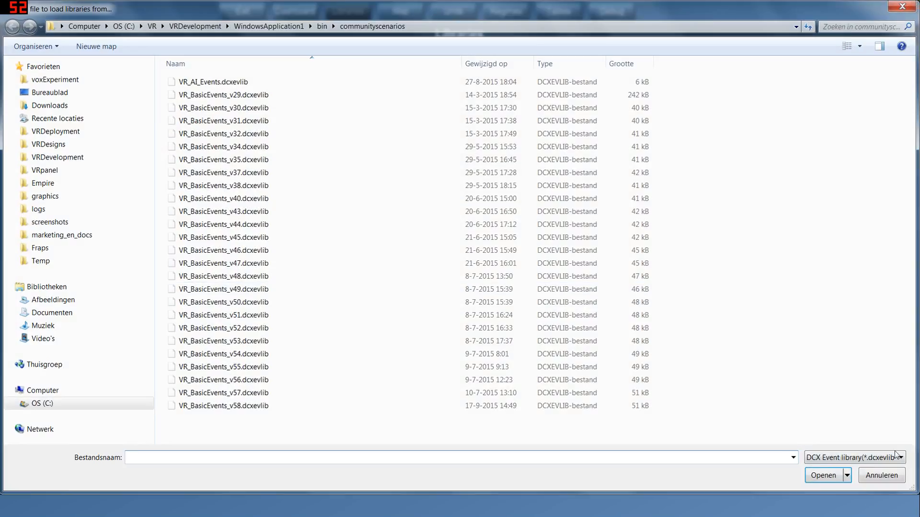
click(886, 459)
click(885, 493)
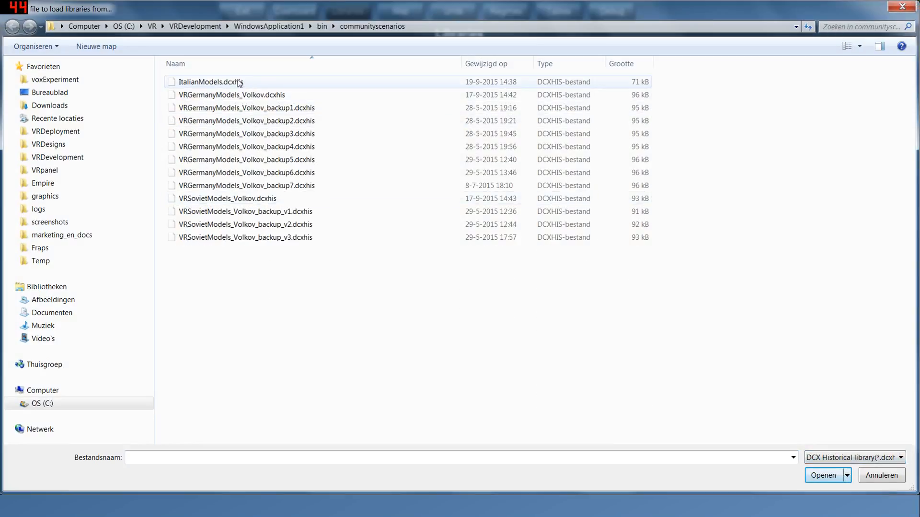
double_click(211, 82)
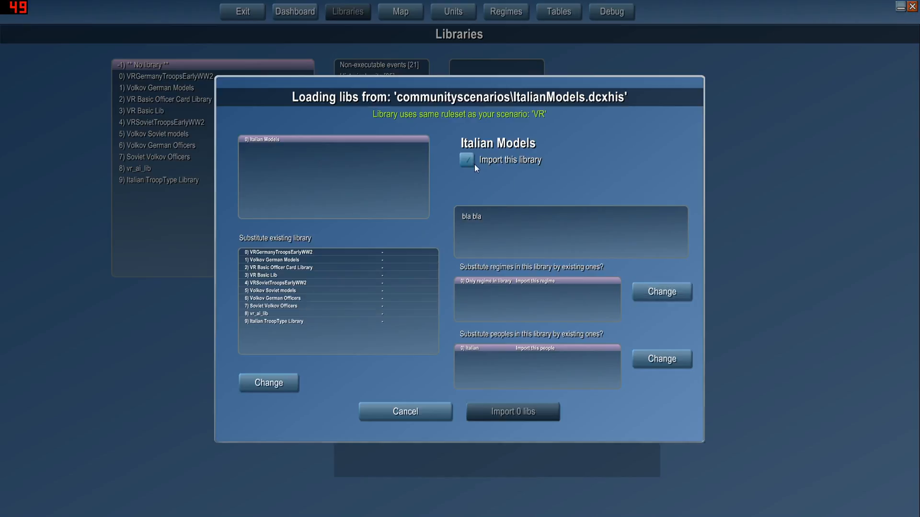
click(472, 164)
- Substitute the library's only regime with Germany and import Italian Models into the scenario
click(670, 294)
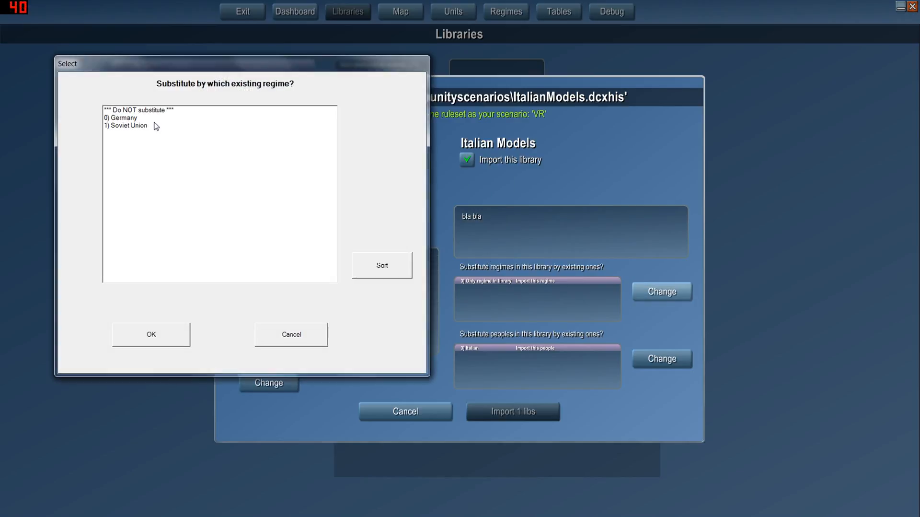
click(133, 110)
click(133, 119)
click(163, 340)
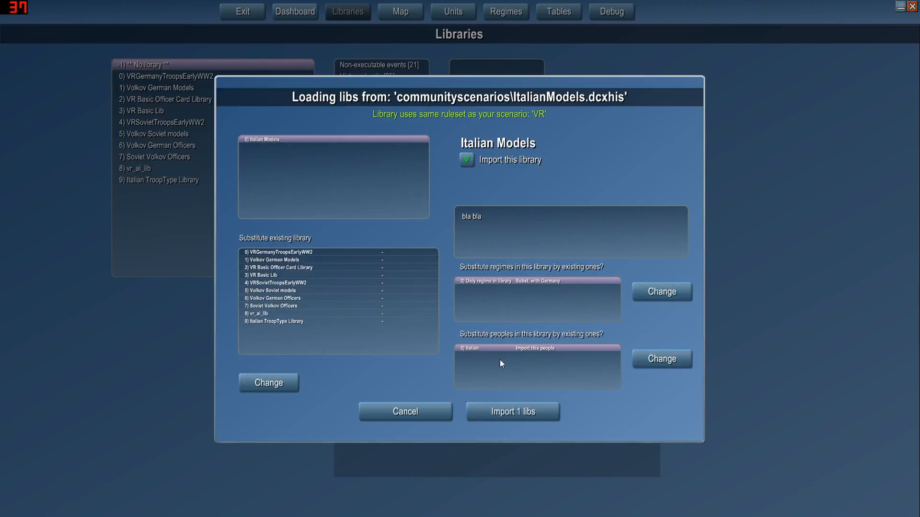
click(517, 410)
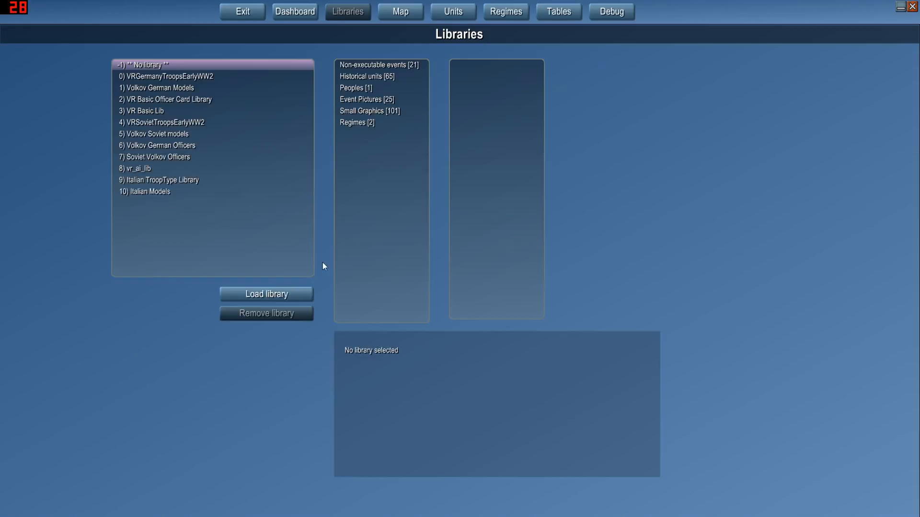
- Examine the troop type in the imported Italian TroopType Library and the historical model in Italian Models
click(180, 185)
click(179, 192)
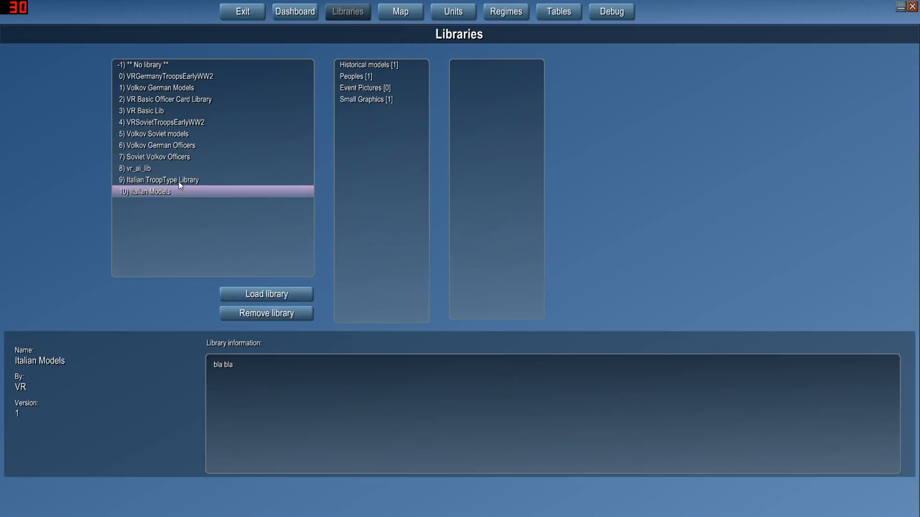
click(186, 183)
click(403, 67)
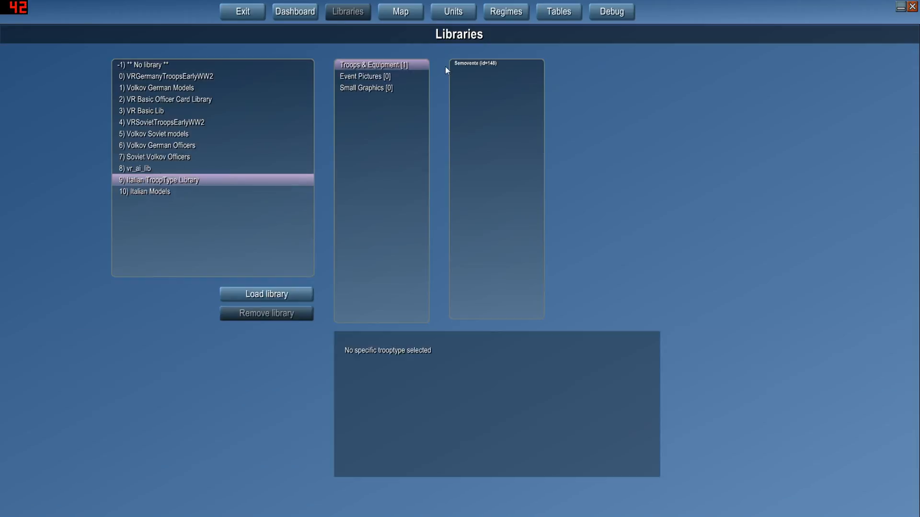
click(487, 67)
click(160, 192)
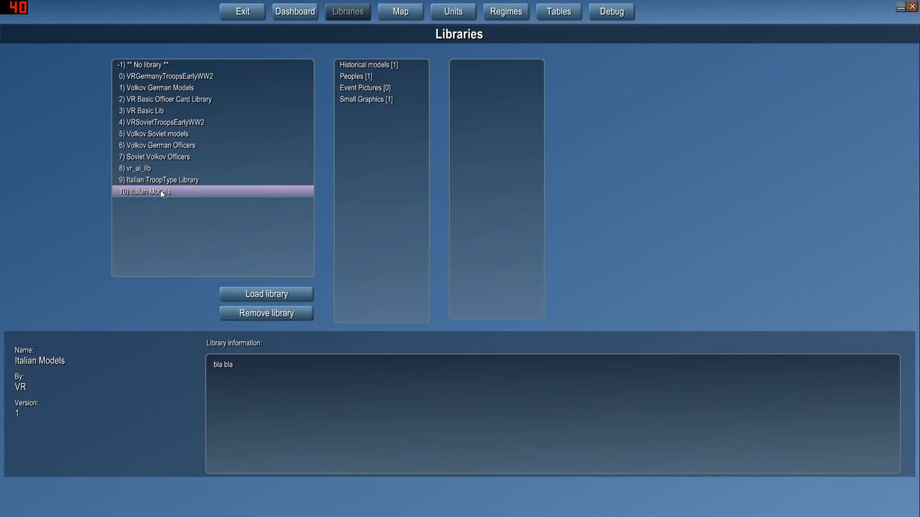
click(396, 69)
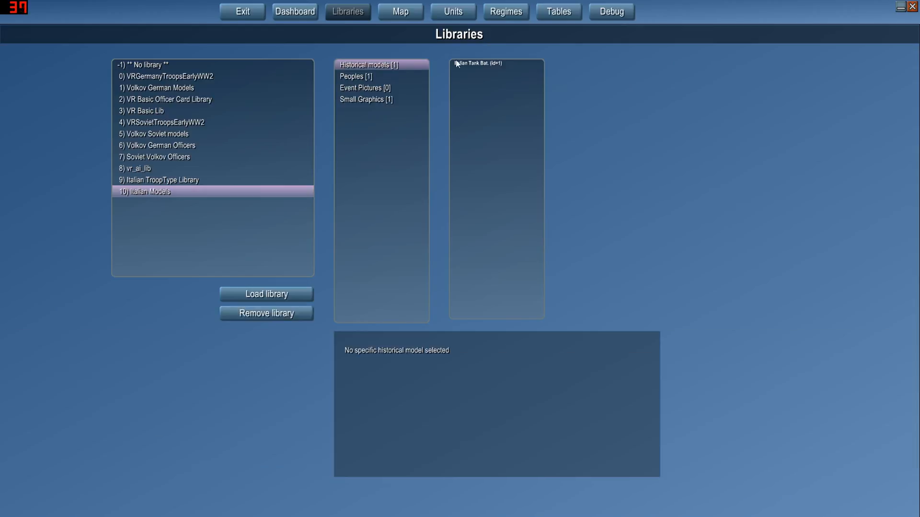
click(480, 65)
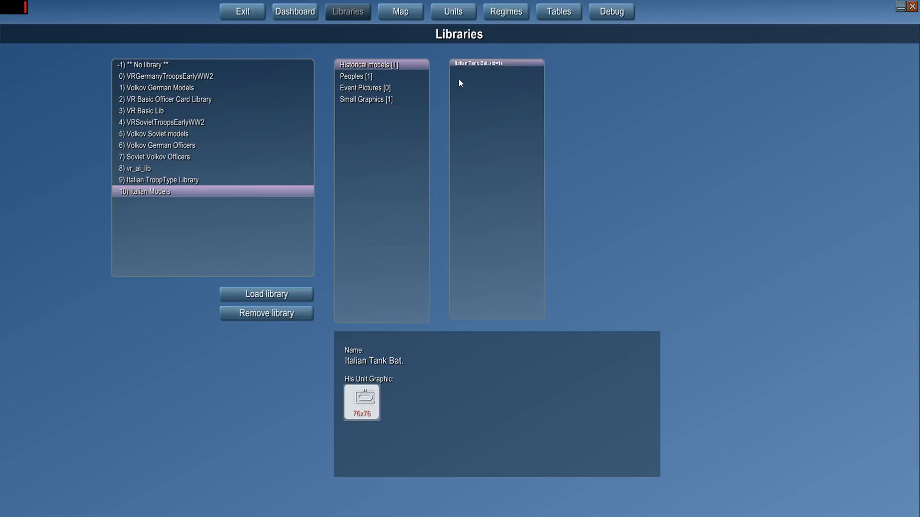
- Place a unit based on the Italian Tank Bat. model on the empty light forest hex 3,11
click(452, 12)
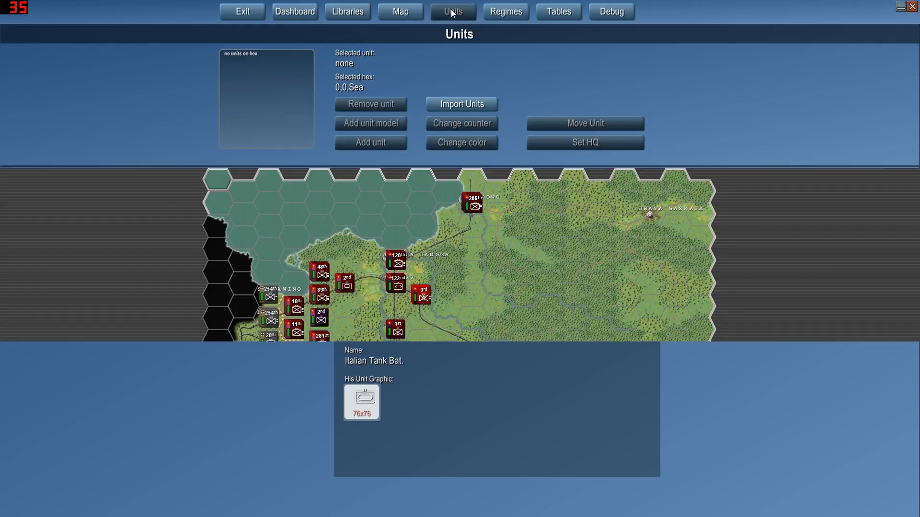
scroll(288, 297, down, 3)
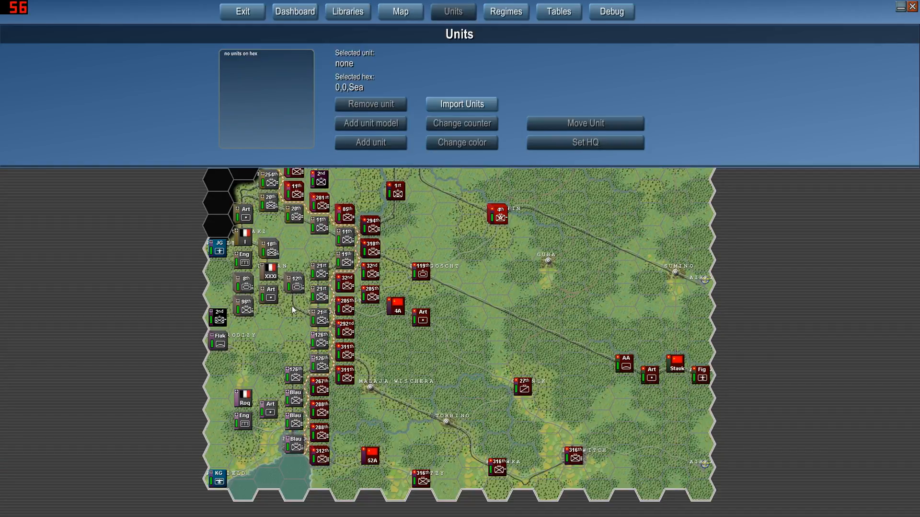
click(297, 305)
click(385, 123)
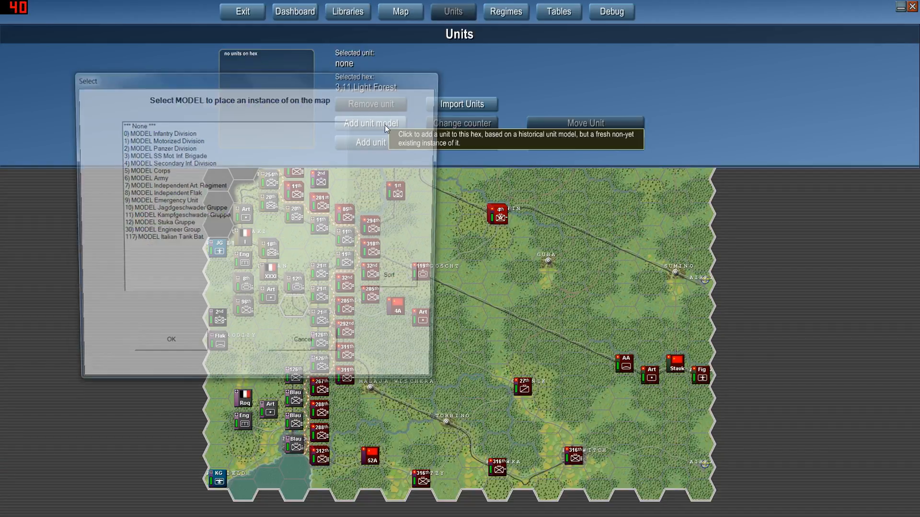
click(207, 240)
click(184, 354)
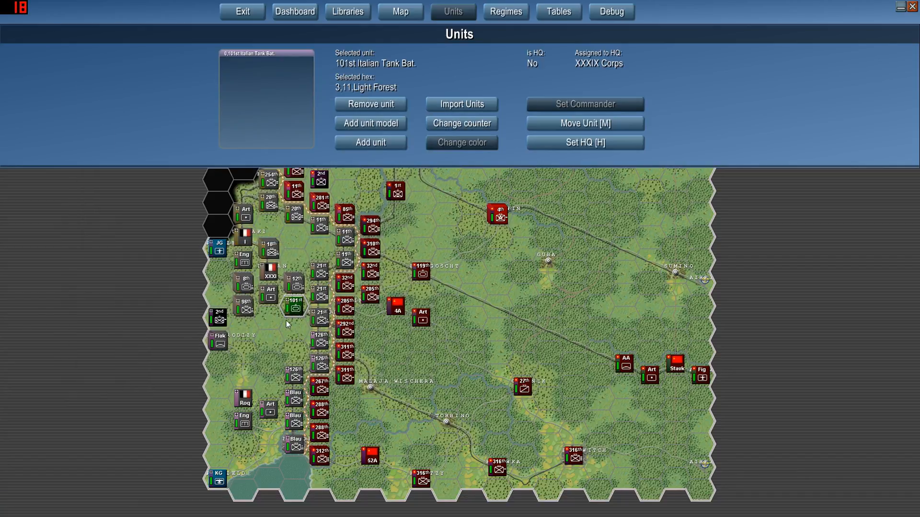
- Add a second Italian Tank Bat. model unit to the same light forest hex as the first battalion
mouse_move(359, 1)
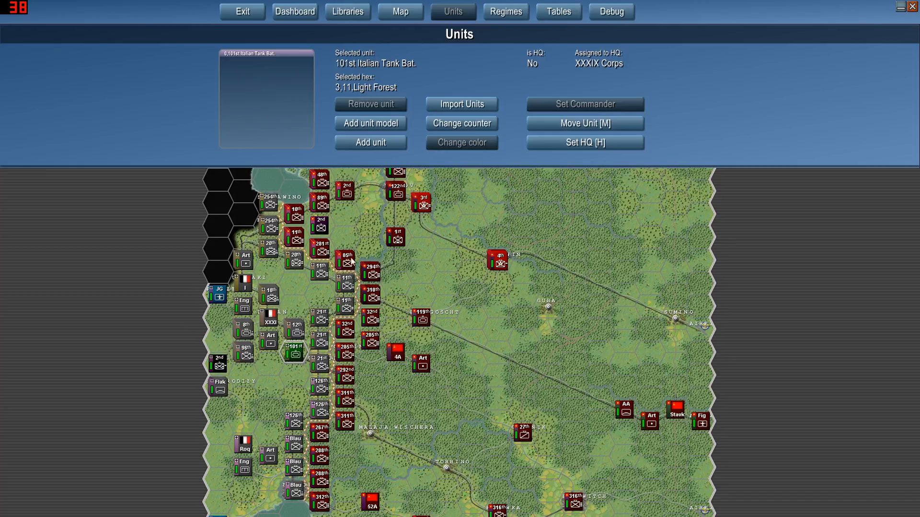
click(370, 142)
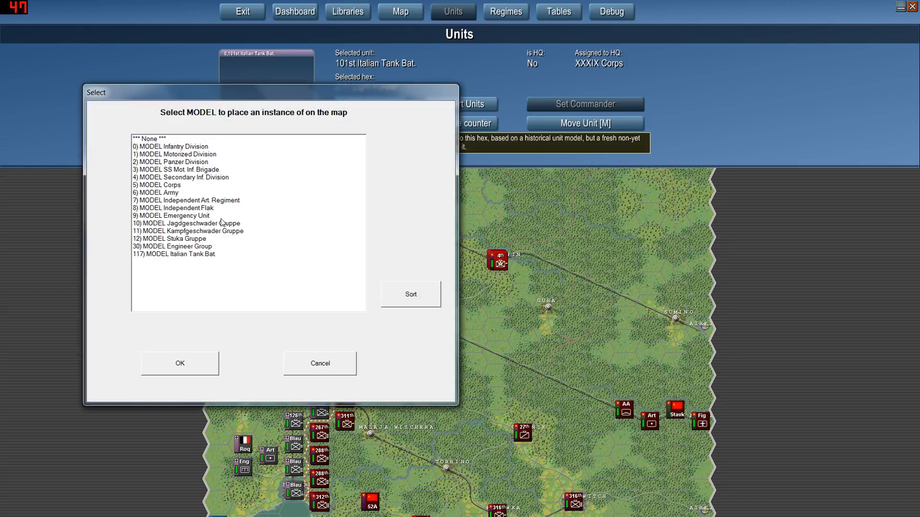
click(206, 254)
click(180, 363)
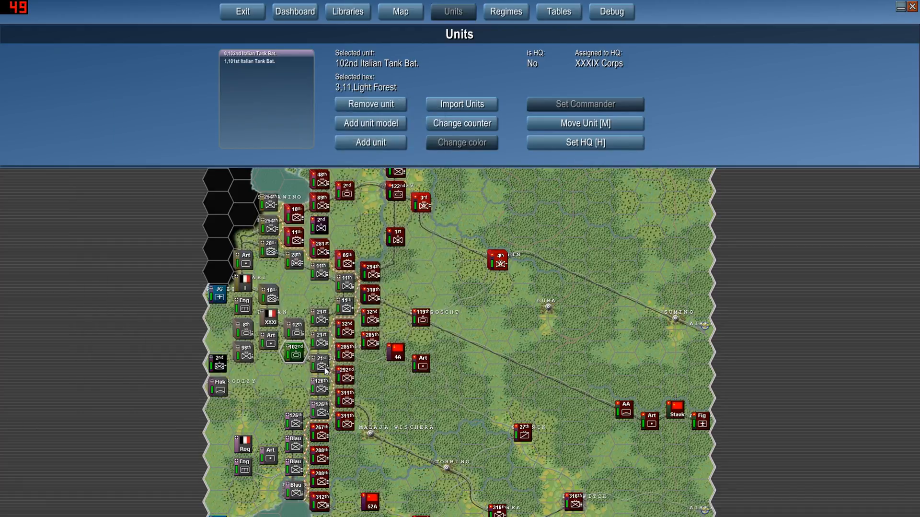
click(295, 358)
click(296, 359)
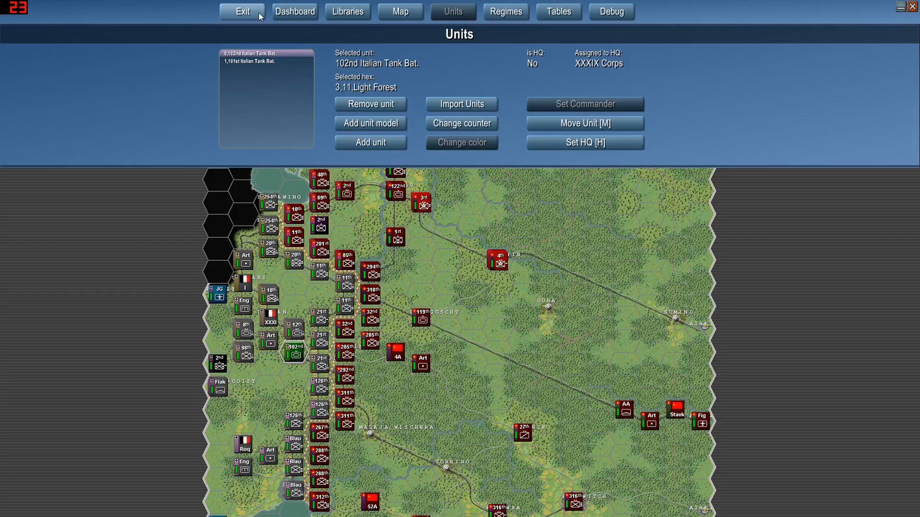
- Save the scenario as test in the communityscenarios folder
click(286, 12)
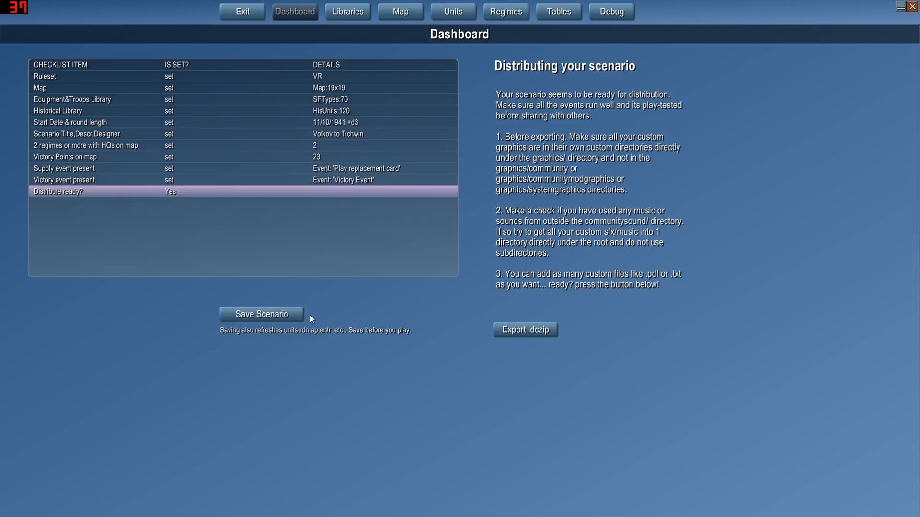
click(276, 313)
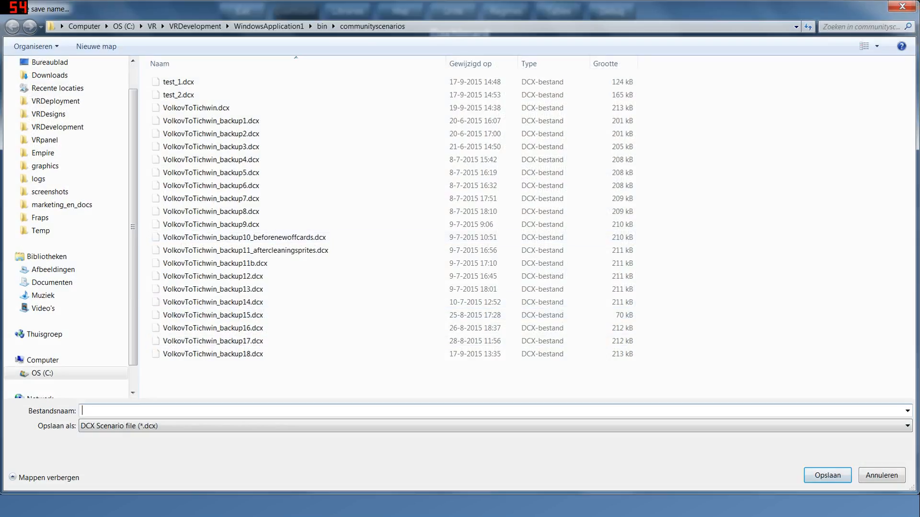
text(test)
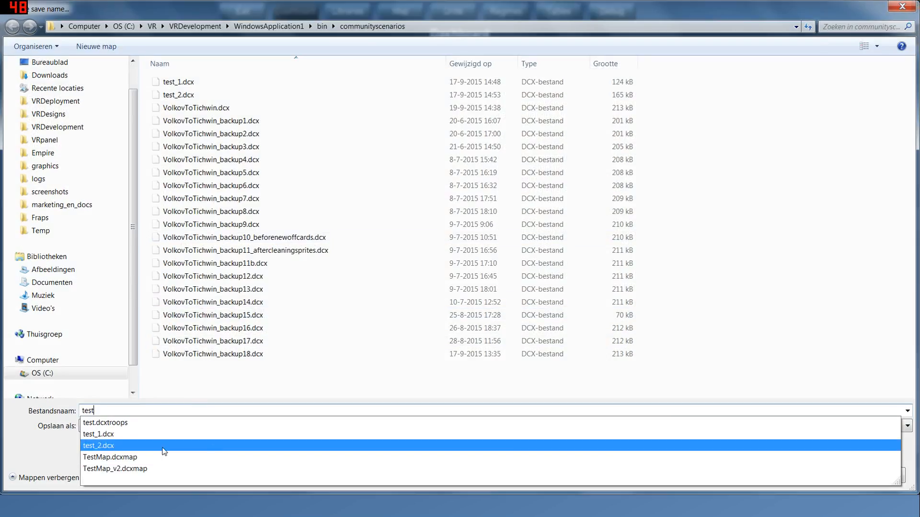
key(Escape)
click(828, 475)
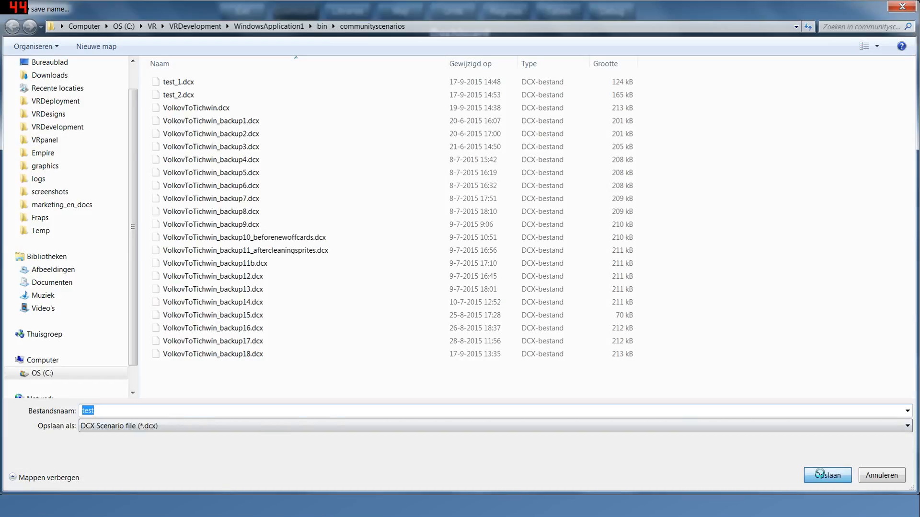
click(504, 289)
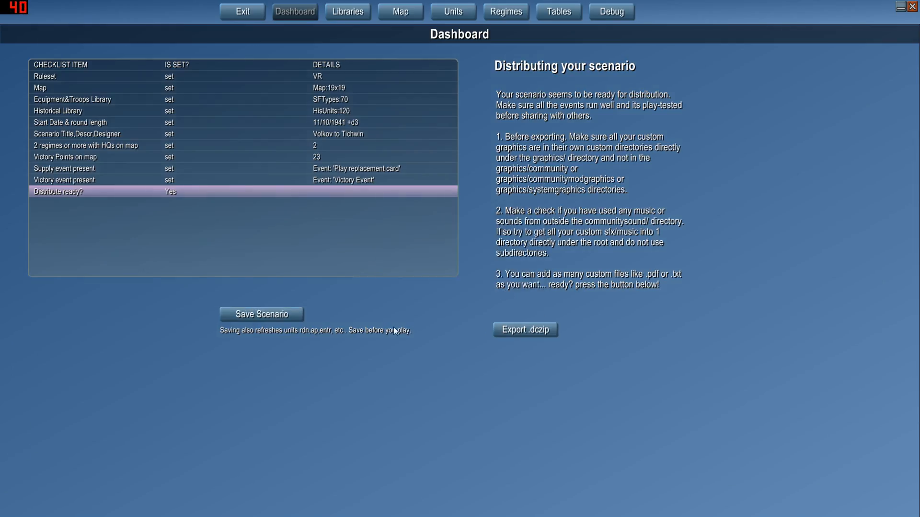
- Leave the scenario editor and start playing the Volkov to Tichwin scenario as Germany
click(244, 15)
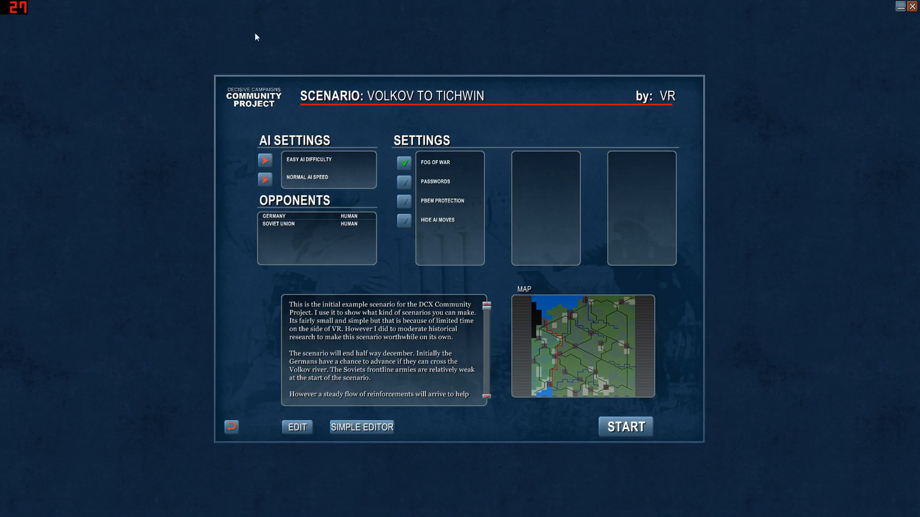
click(623, 431)
key(space)
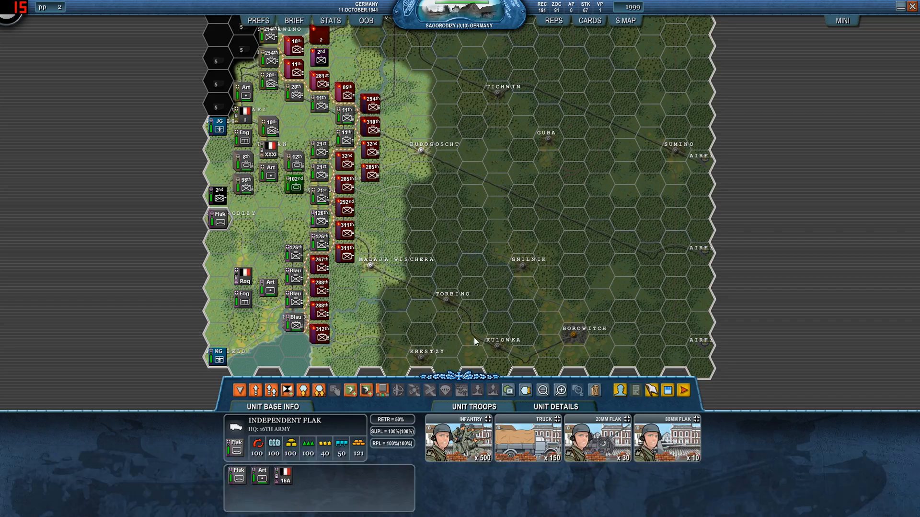
- Move the 101st Italian Tank Bat. from the light forest hex 3,11 to the Tschudowo hex 4,12
click(297, 207)
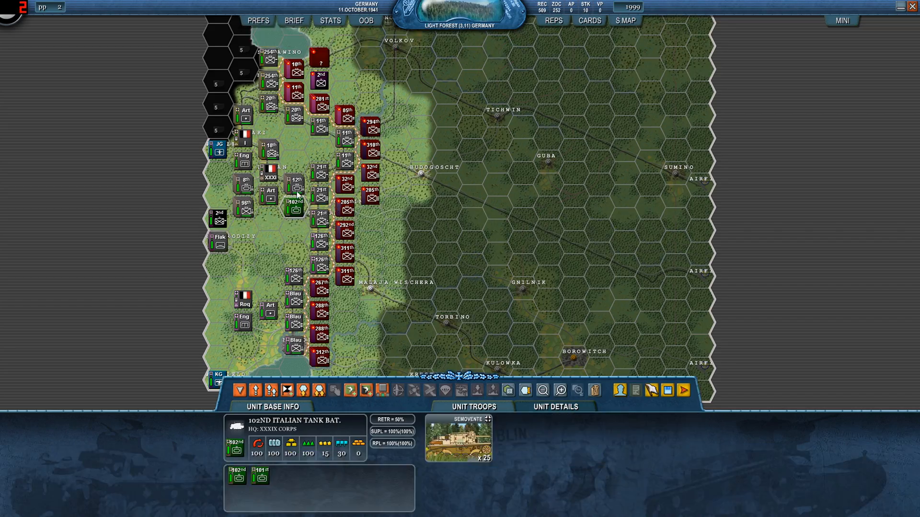
scroll(298, 223, up, 2)
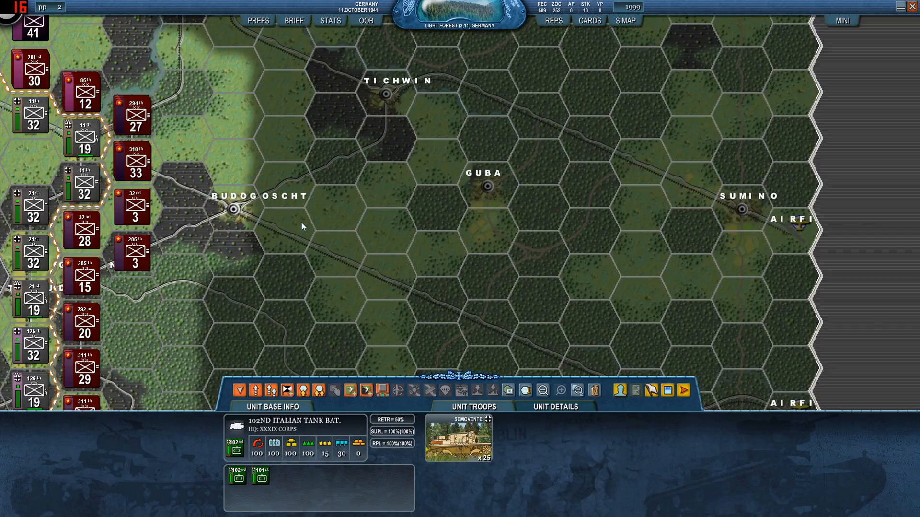
scroll(298, 231, down, 2)
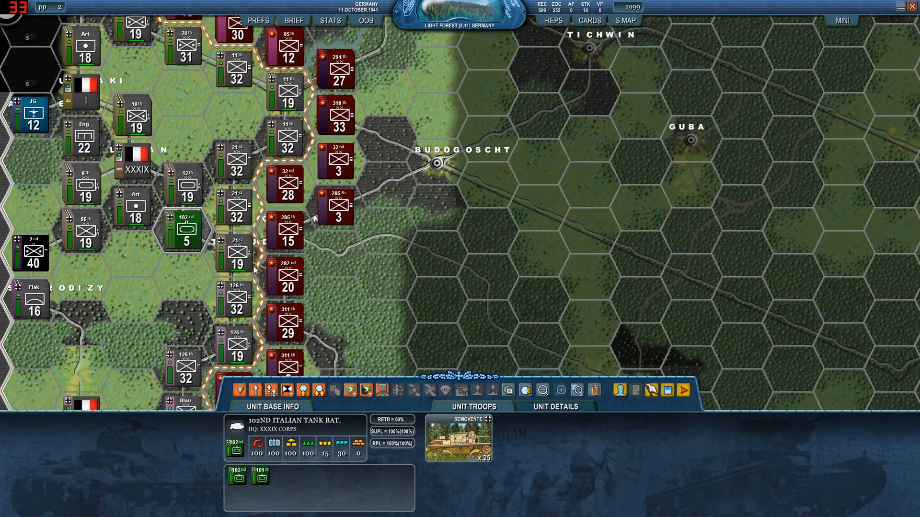
scroll(291, 263, down, 1)
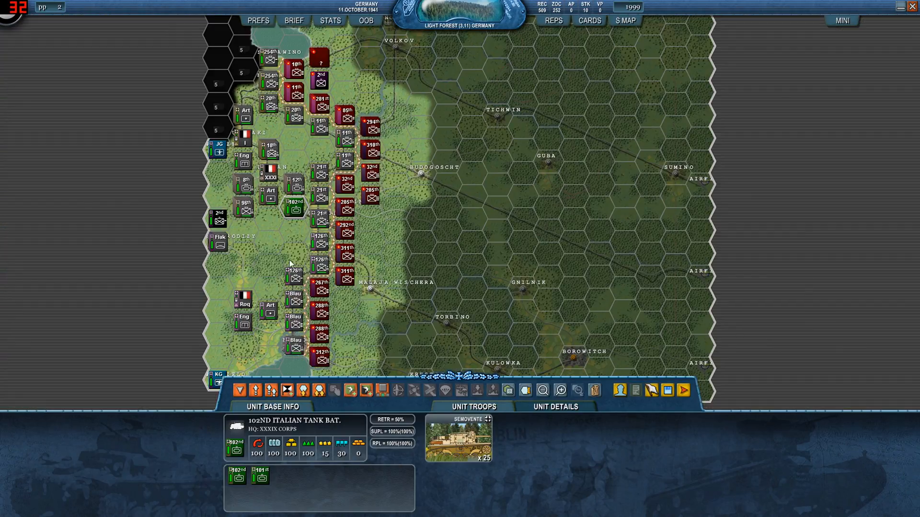
click(301, 215)
click(321, 220)
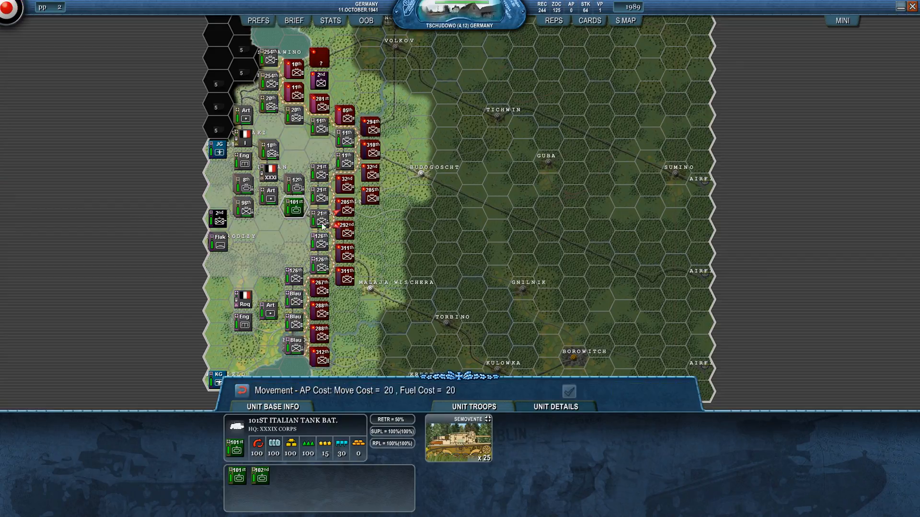
- Review the Semovente troop type details of the 102nd Italian Tank Bat. and close them
click(297, 211)
click(466, 455)
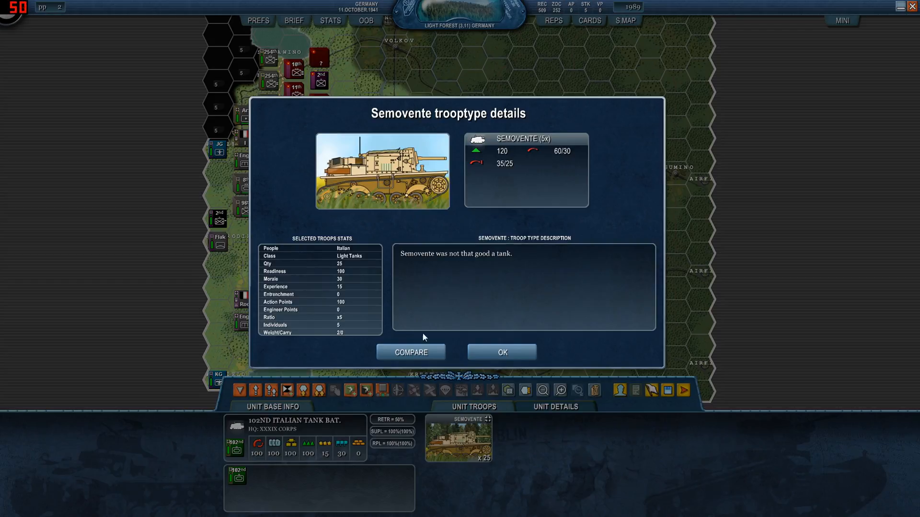
click(503, 356)
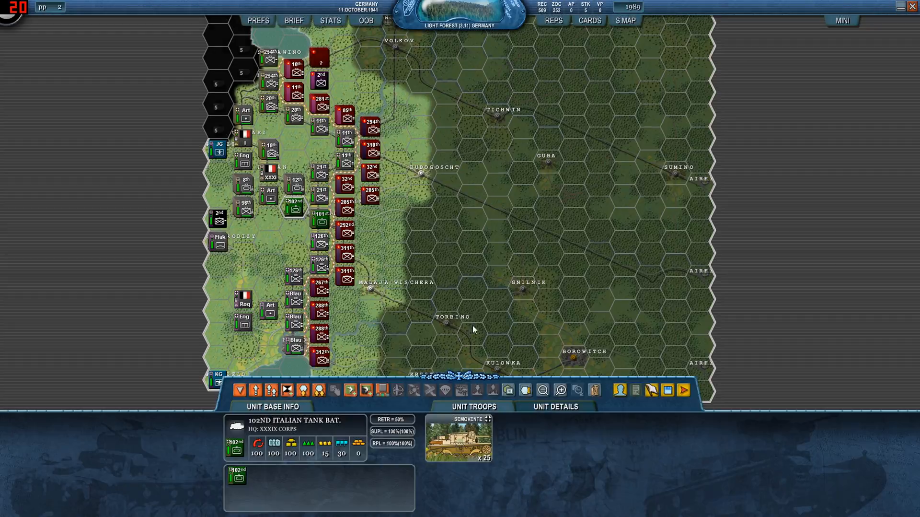